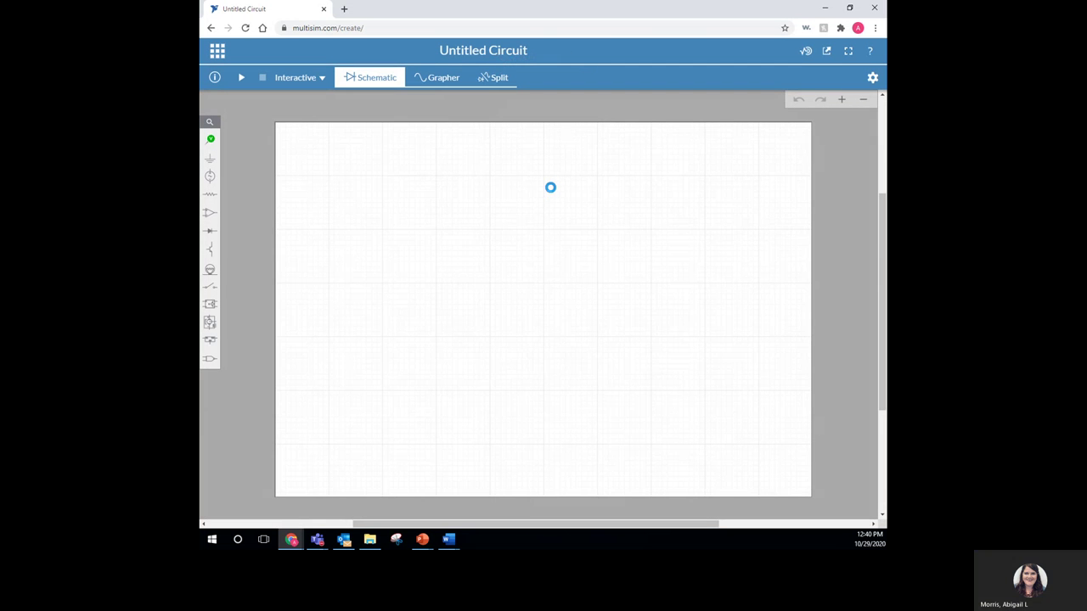
# - Set the schematic sheet's width to 200 and its height to 200
pyautogui.doubleClick(442, 243)
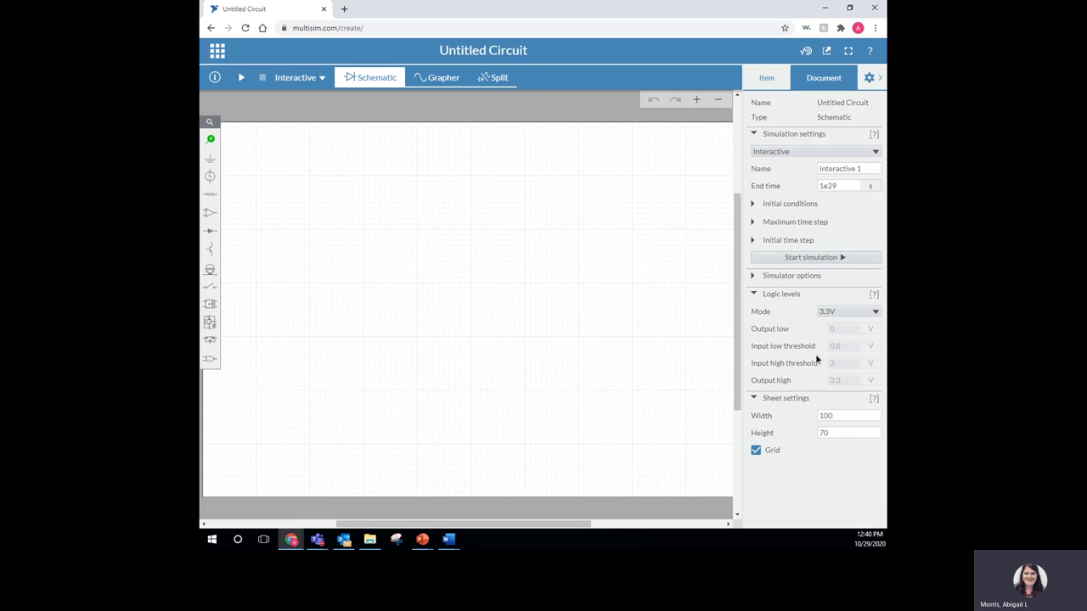
pyautogui.moveTo(845, 411); pyautogui.dragTo(800, 417)
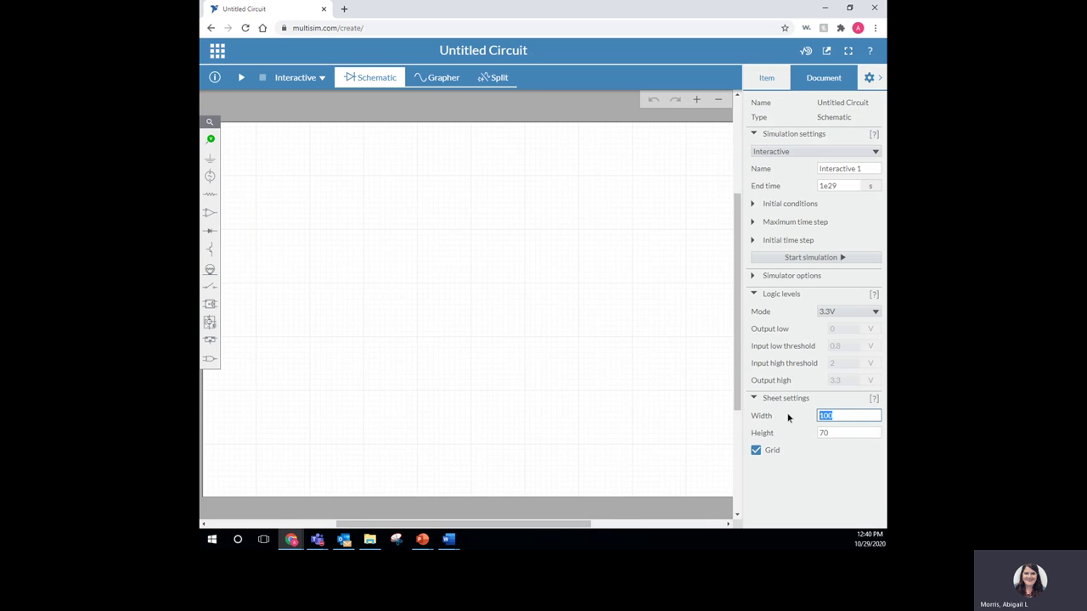
pyautogui.write('200')
pyautogui.moveTo(836, 433); pyautogui.dragTo(783, 430)
pyautogui.write('200')
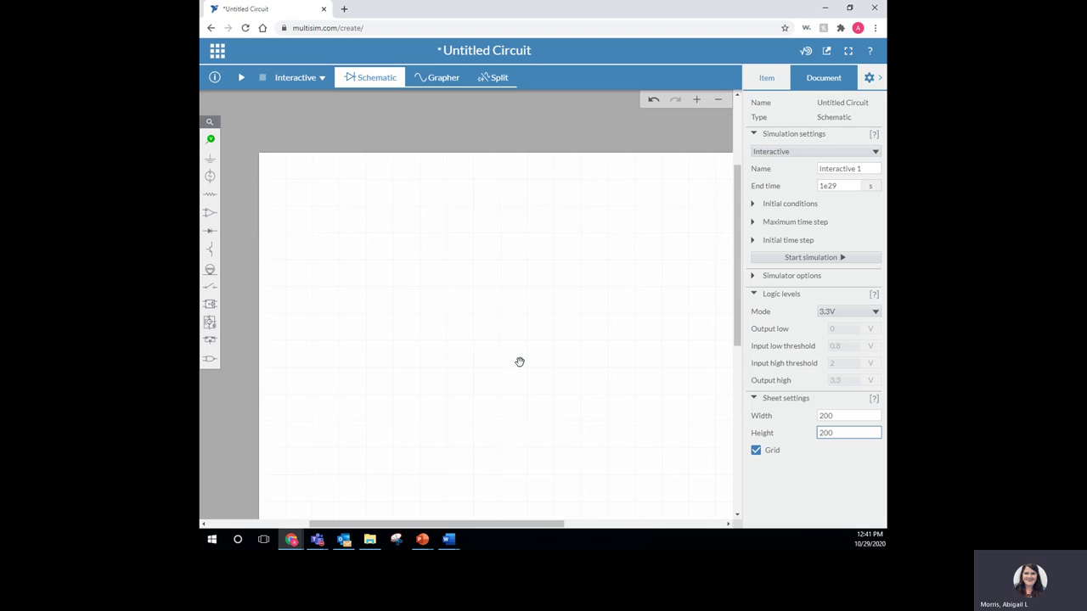
# - Place a digital constant near the upper-left corner of the enlarged sheet
pyautogui.moveTo(519, 361); pyautogui.dragTo(451, 320)
pyautogui.scroll(-5, 452, 321)
pyautogui.scroll(6, 451, 321)
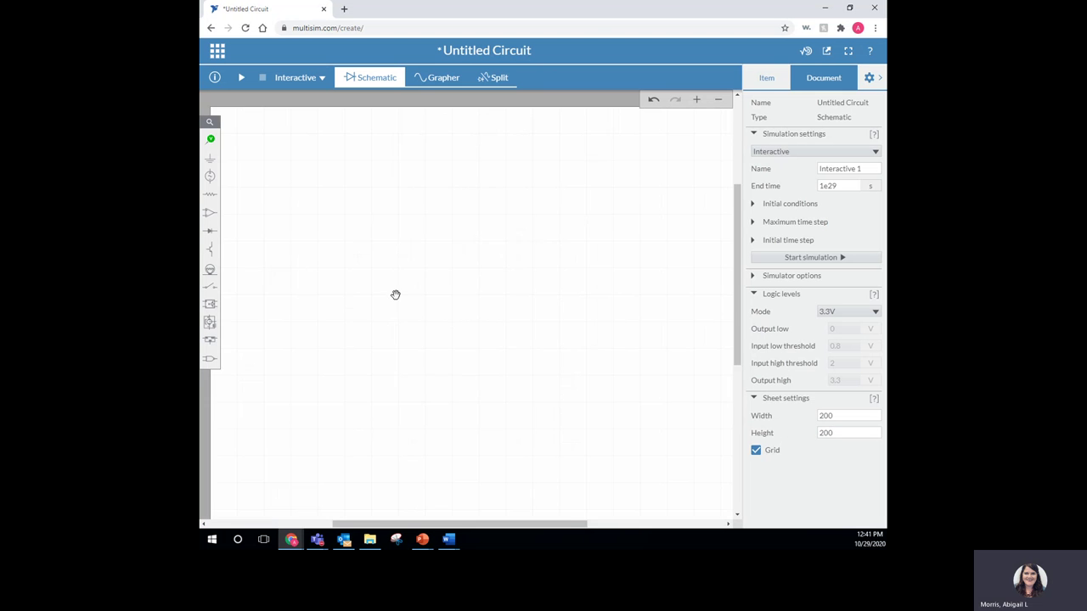
pyautogui.moveTo(395, 294); pyautogui.dragTo(499, 377)
pyautogui.scroll(2, 384, 335)
pyautogui.scroll(1, 383, 332)
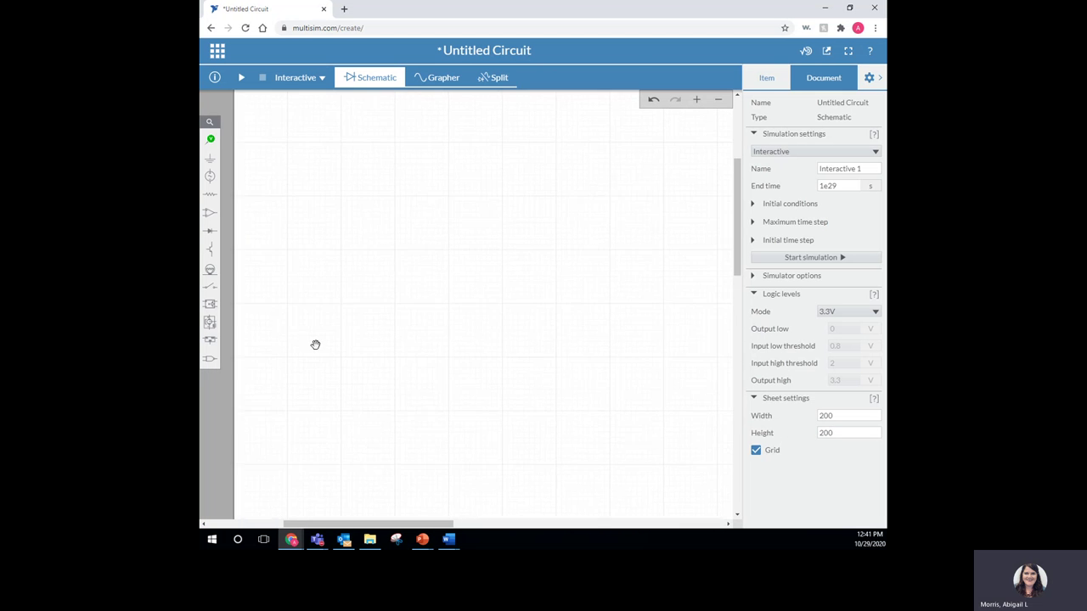
pyautogui.scroll(2, 309, 309)
pyautogui.moveTo(309, 309); pyautogui.dragTo(326, 363)
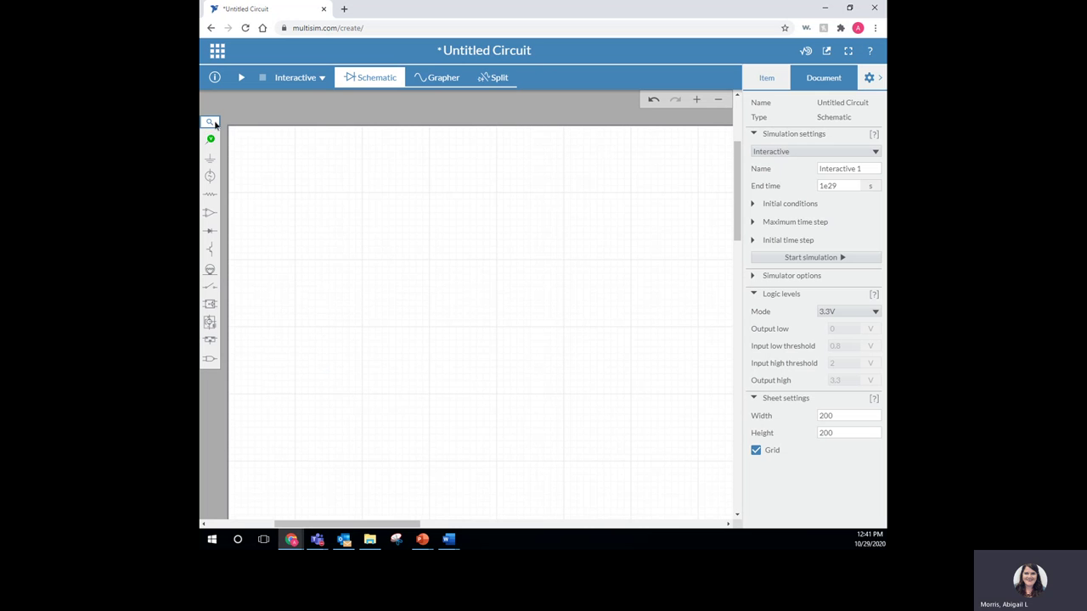
pyautogui.click(210, 360)
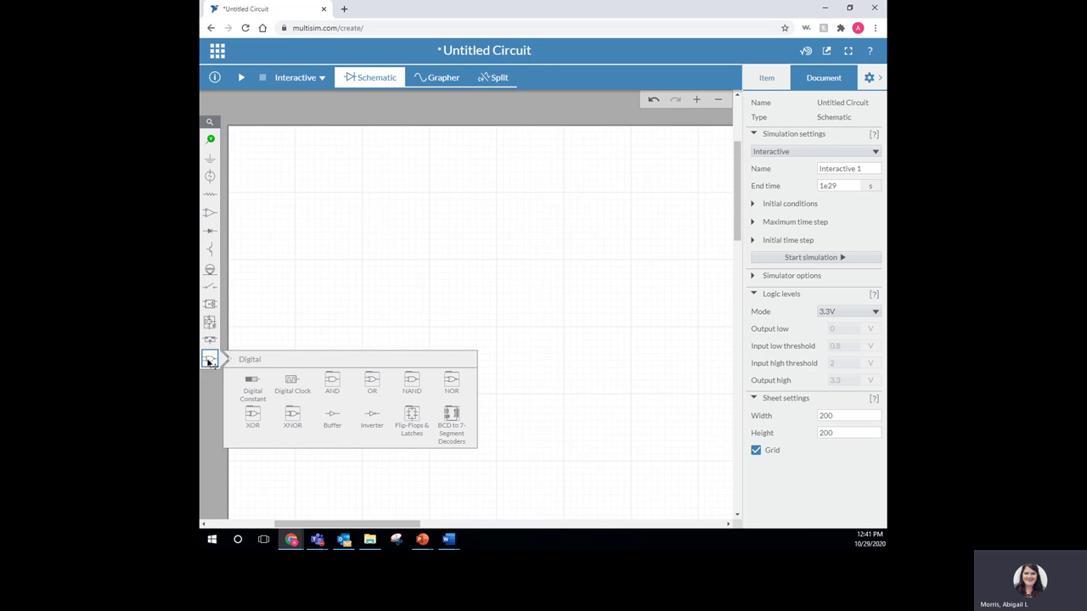
pyautogui.click(252, 387)
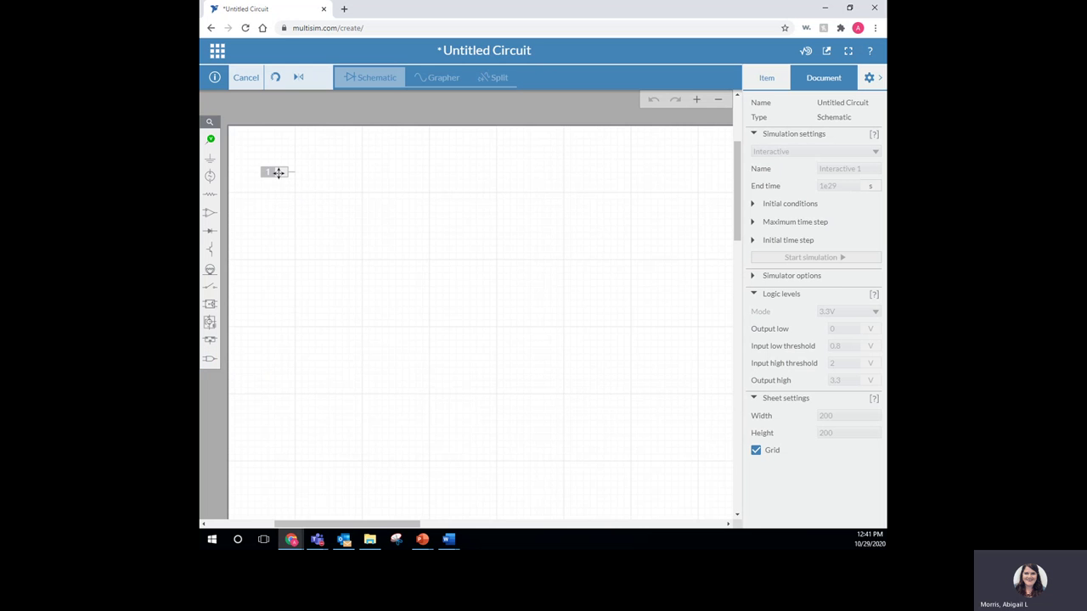
pyautogui.click(279, 171)
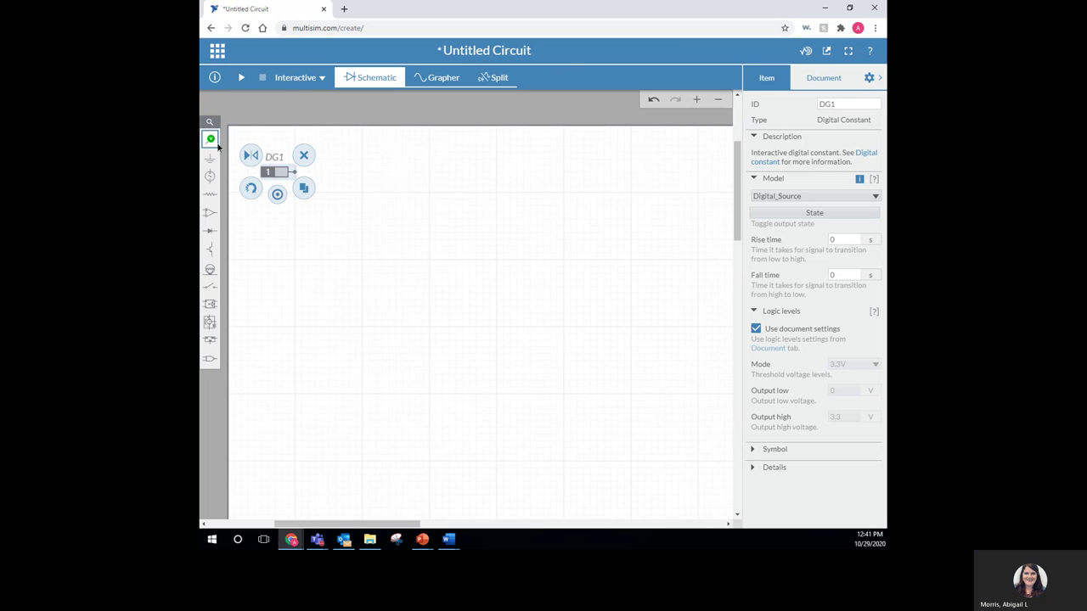
# - Place an SPDT switch below and right of the digital constant, and rotate it 180° so its two throws face left
pyautogui.click(212, 289)
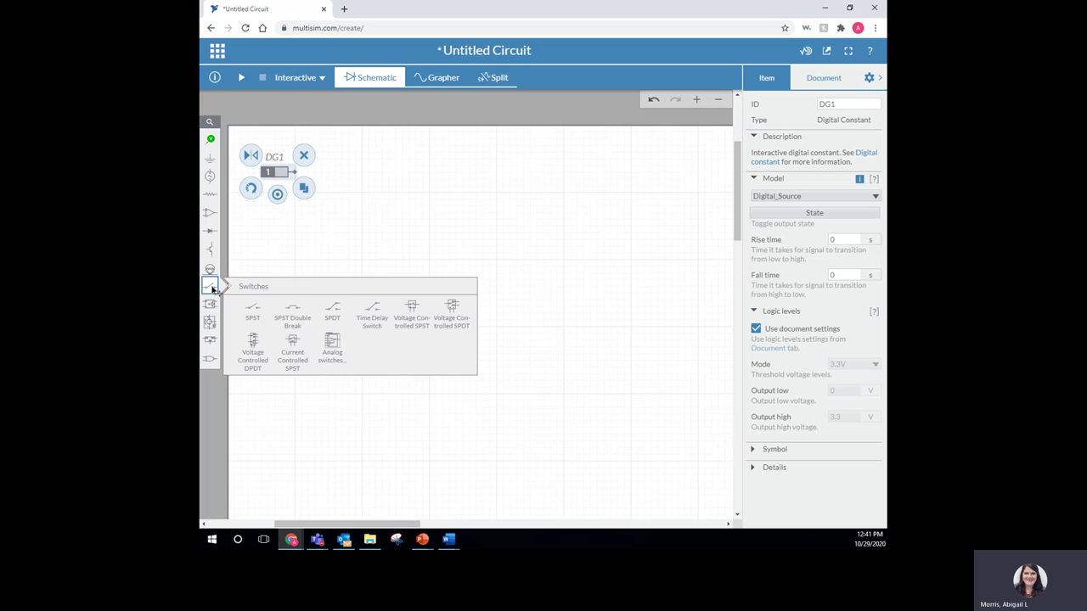
pyautogui.click(336, 314)
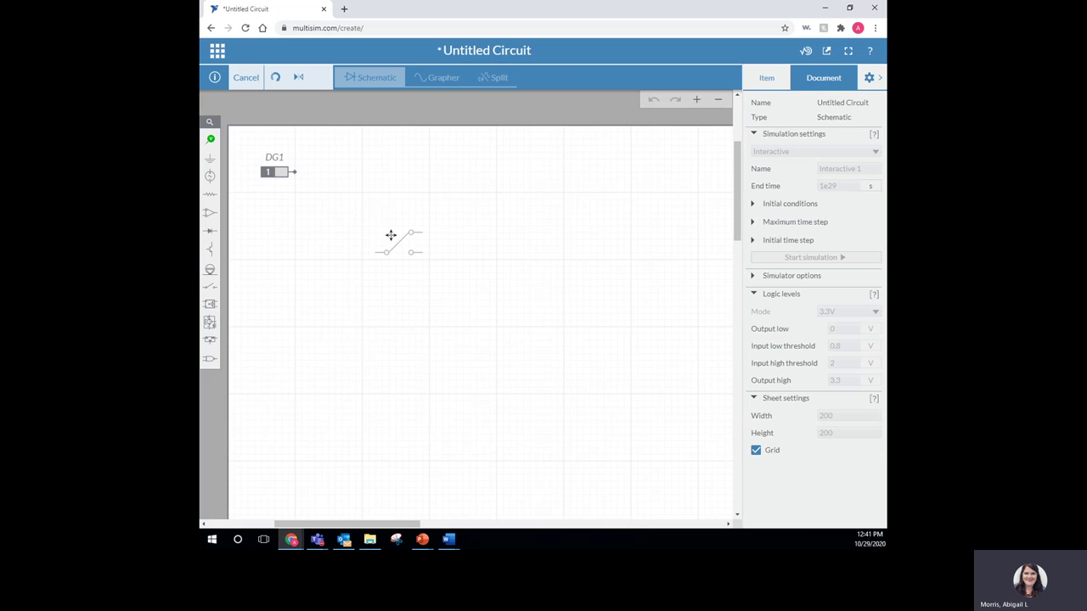
pyautogui.click(364, 222)
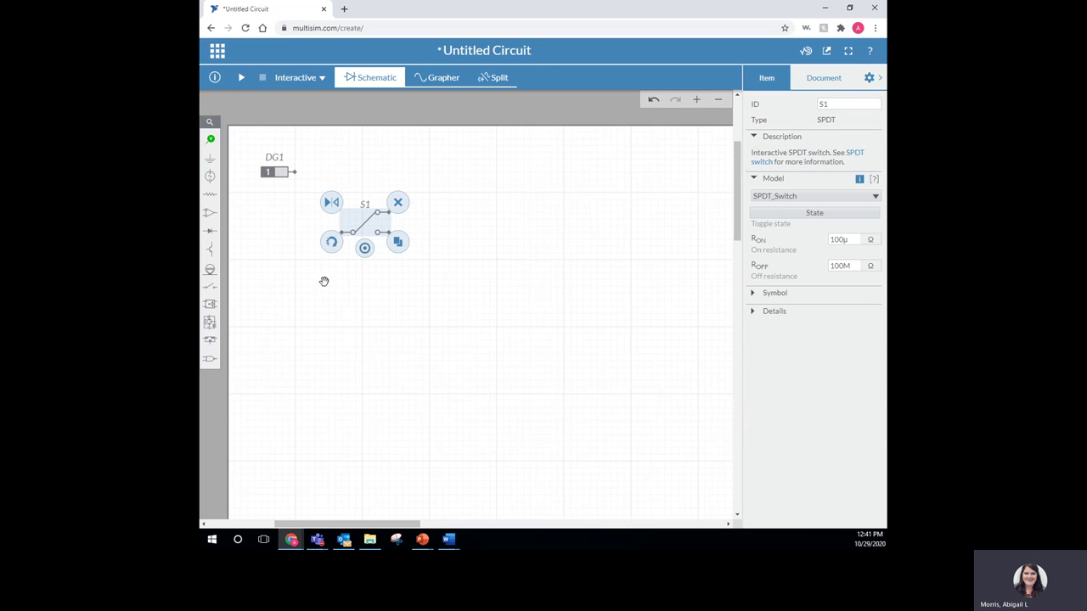
pyautogui.click(334, 244)
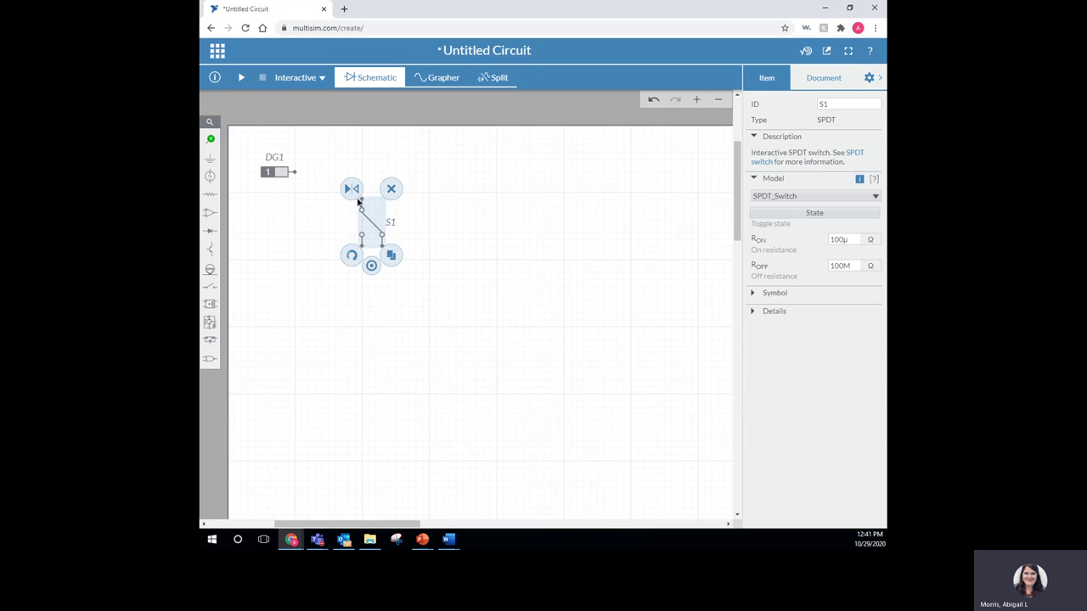
pyautogui.click(353, 254)
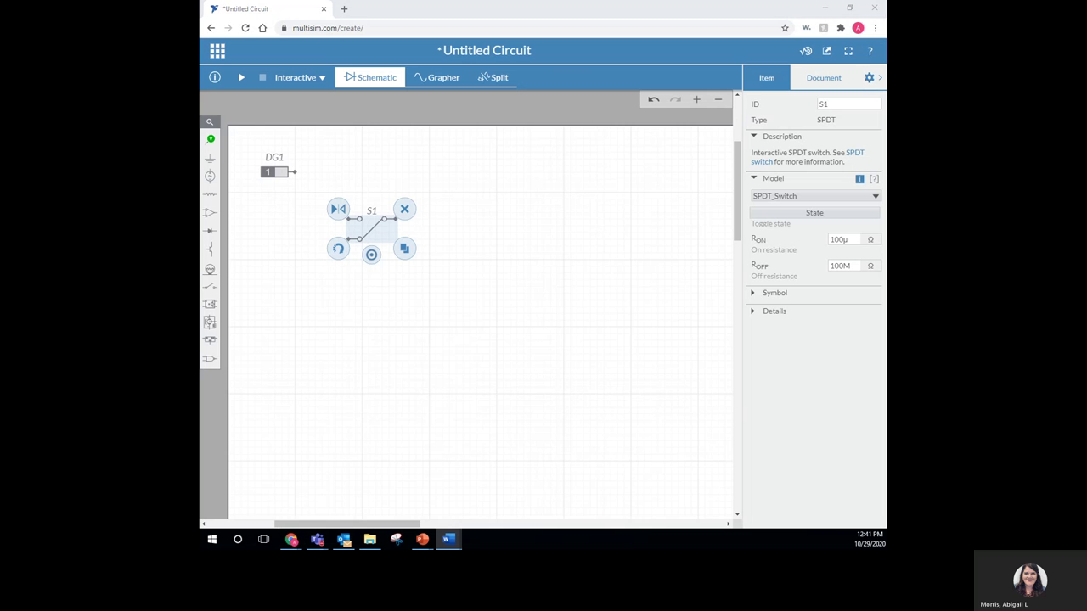
# - Place a ground symbol below the digital constant, slightly lower than switch S1
pyautogui.click(212, 161)
pyautogui.click(254, 186)
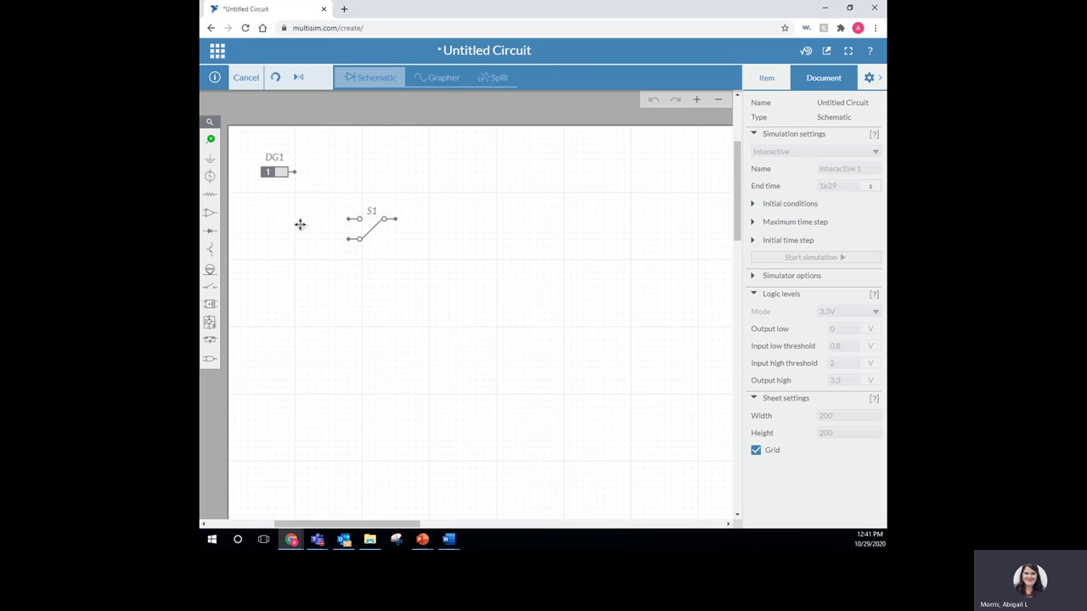
pyautogui.click(293, 271)
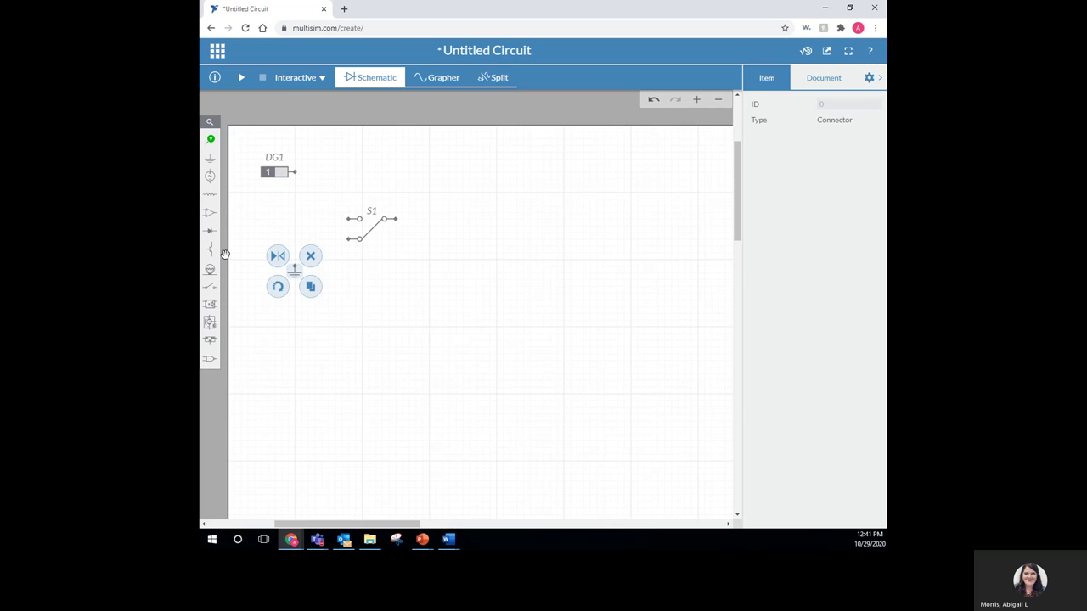
# - Place a digital inverter to the right of switch S1, level with its common terminal
pyautogui.click(214, 364)
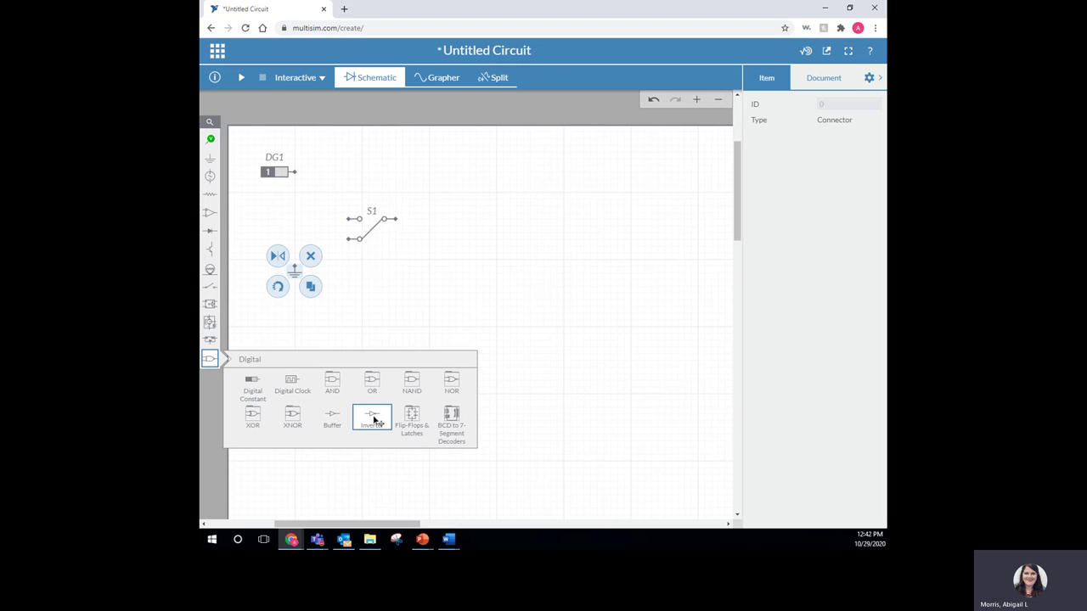
pyautogui.click(373, 421)
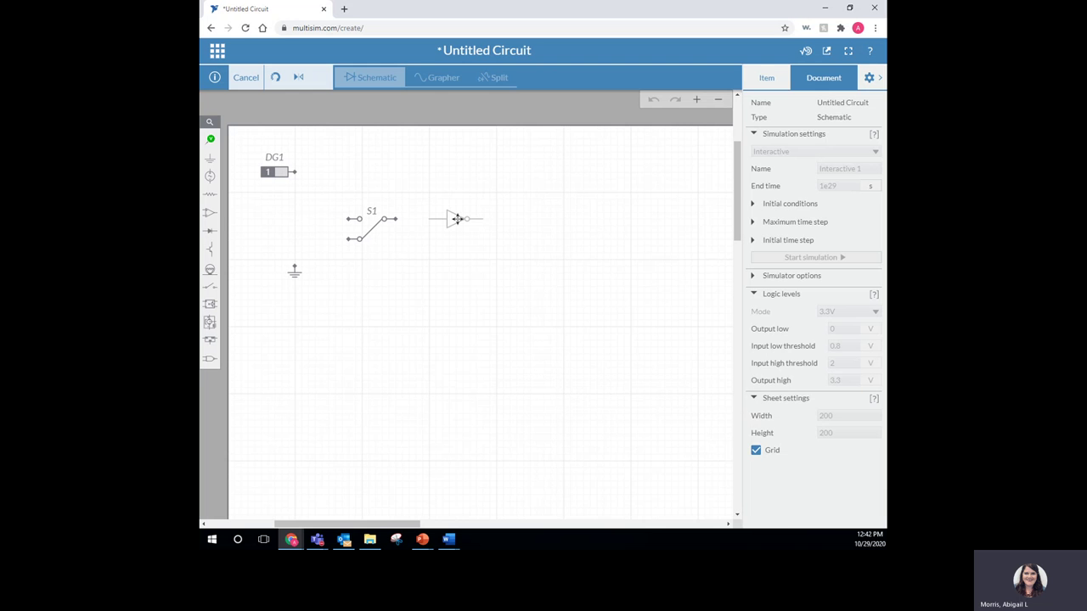
pyautogui.click(476, 219)
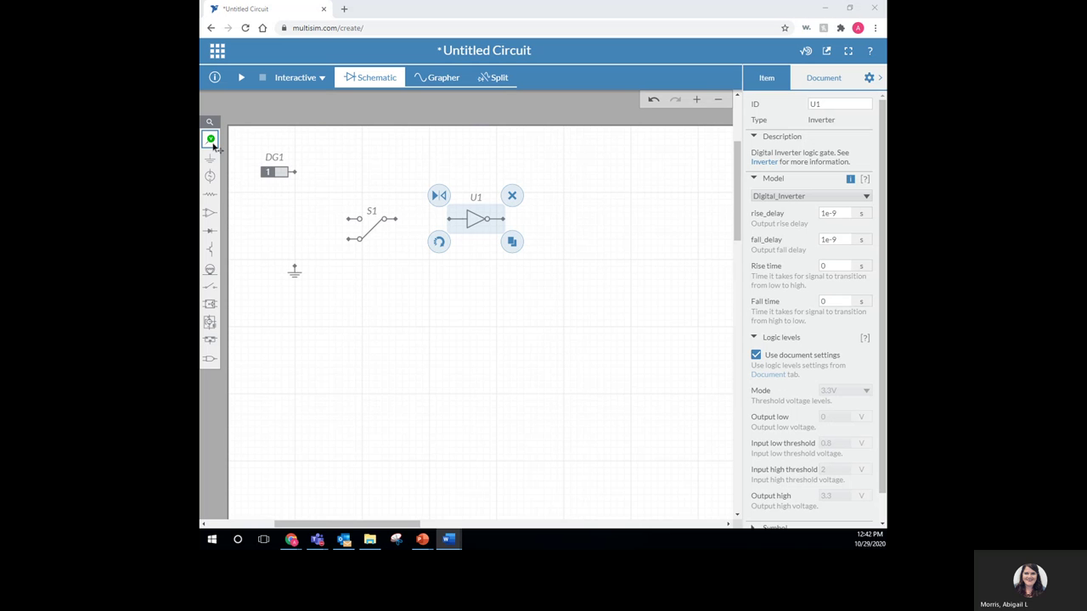
# - Place two digital probes, one above the gap between the switch and inverter and one above and right of the inverter
pyautogui.click(212, 143)
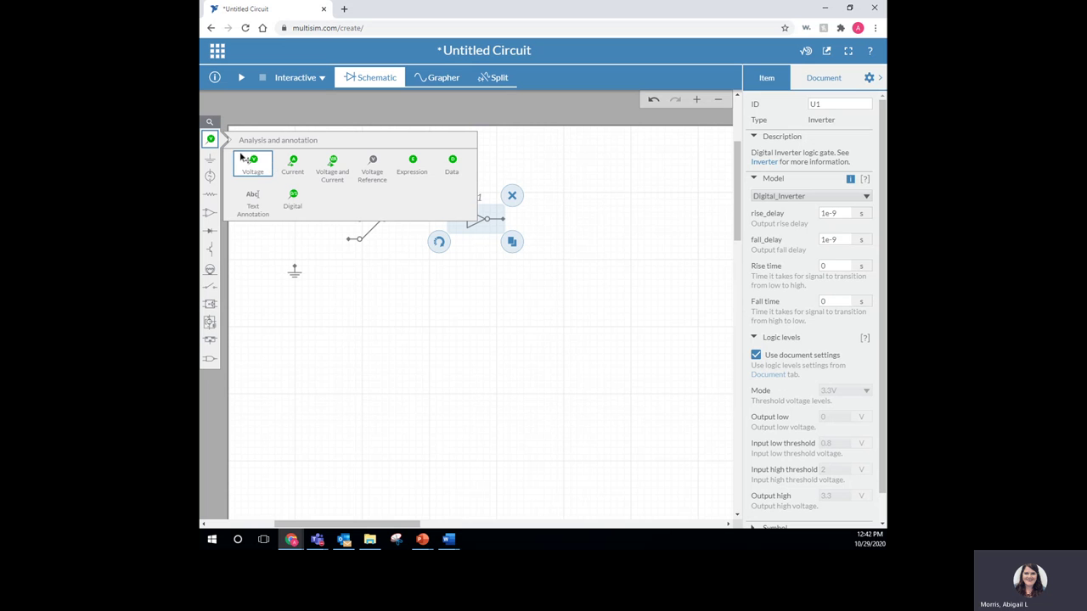
pyautogui.click(302, 197)
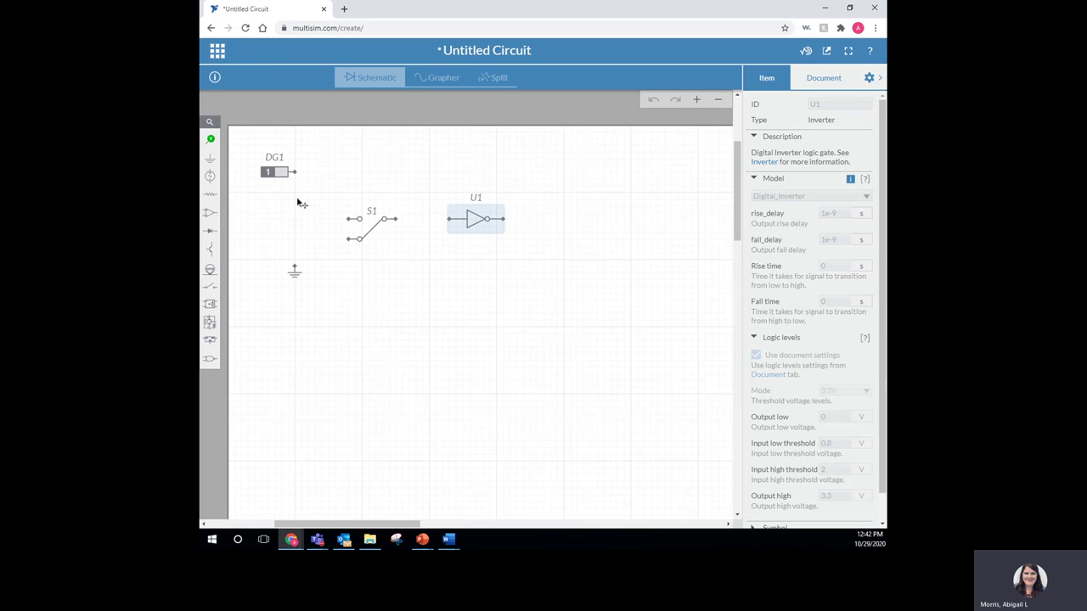
pyautogui.click(434, 151)
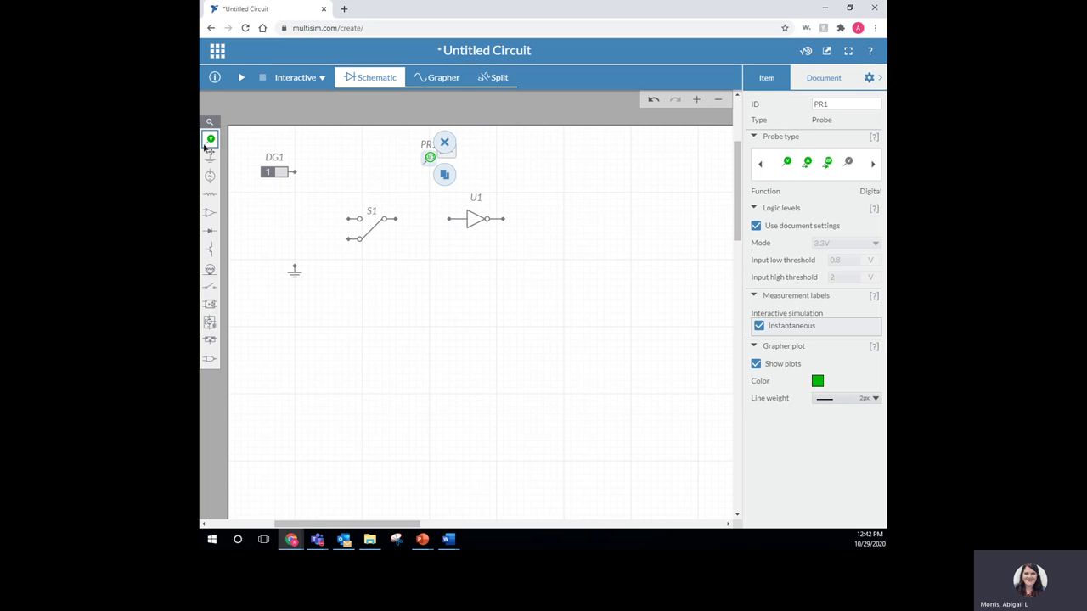
pyautogui.moveTo(204, 146)
pyautogui.click(292, 198)
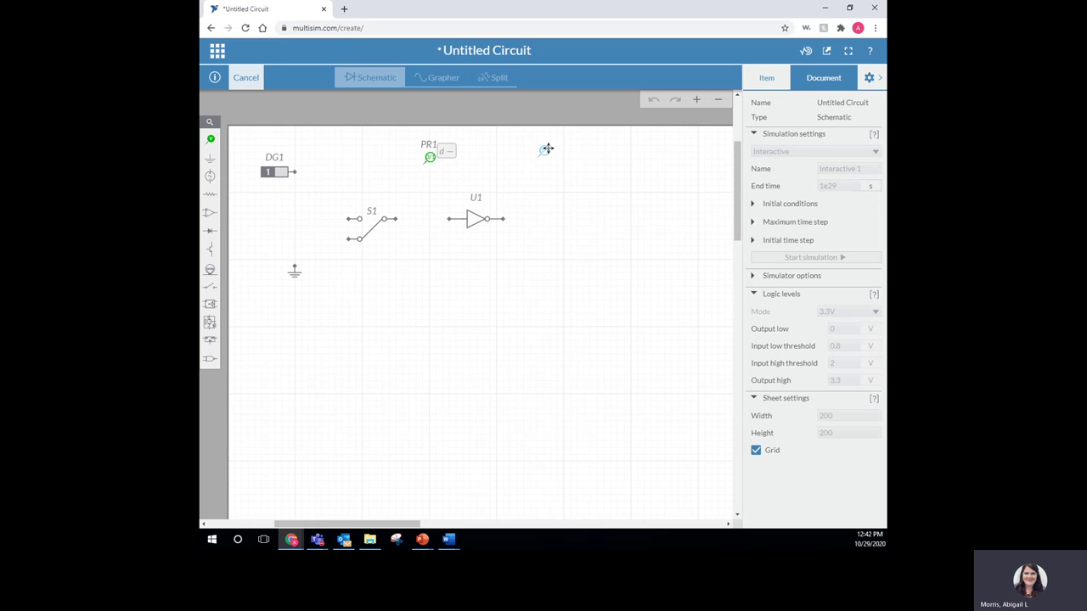
pyautogui.click(549, 153)
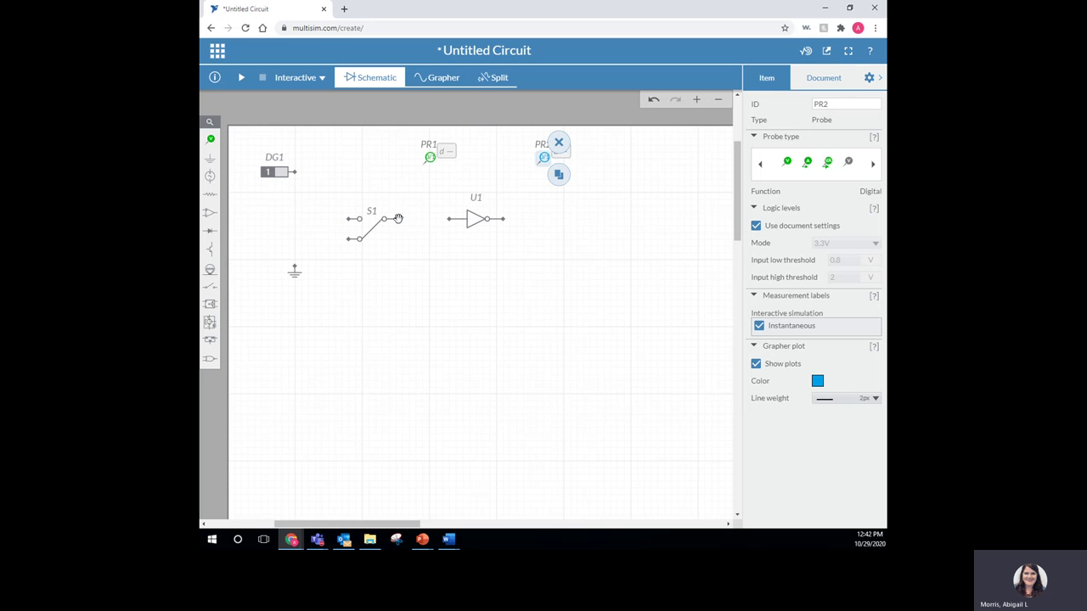
pyautogui.hotkey('alt', 'Tab')
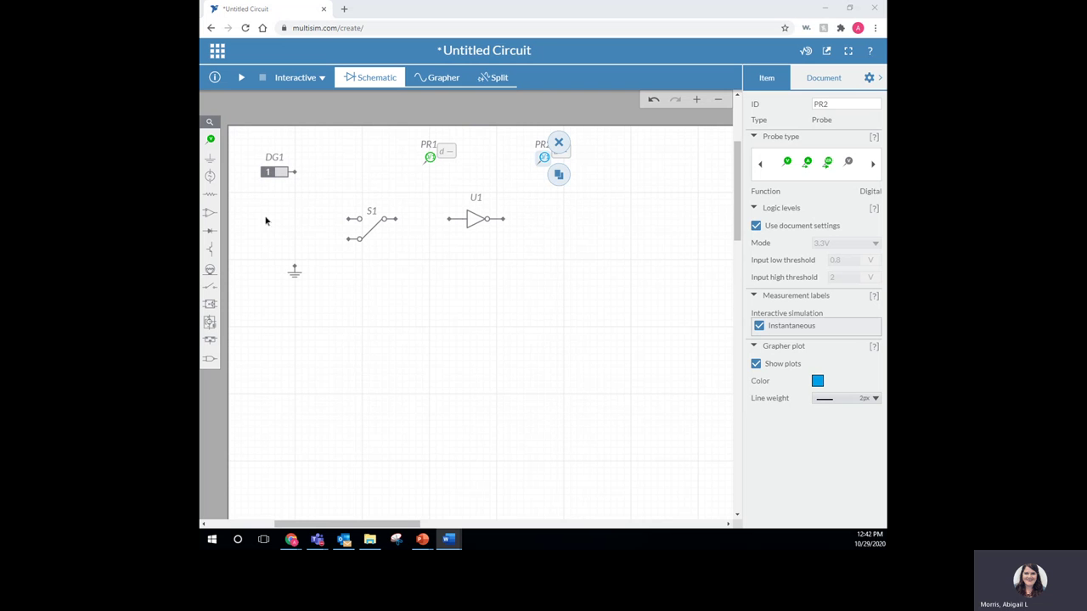
# - Wire digital constant DG1 to the upper throw of switch S1 and the ground to its lower throw
pyautogui.click(298, 173)
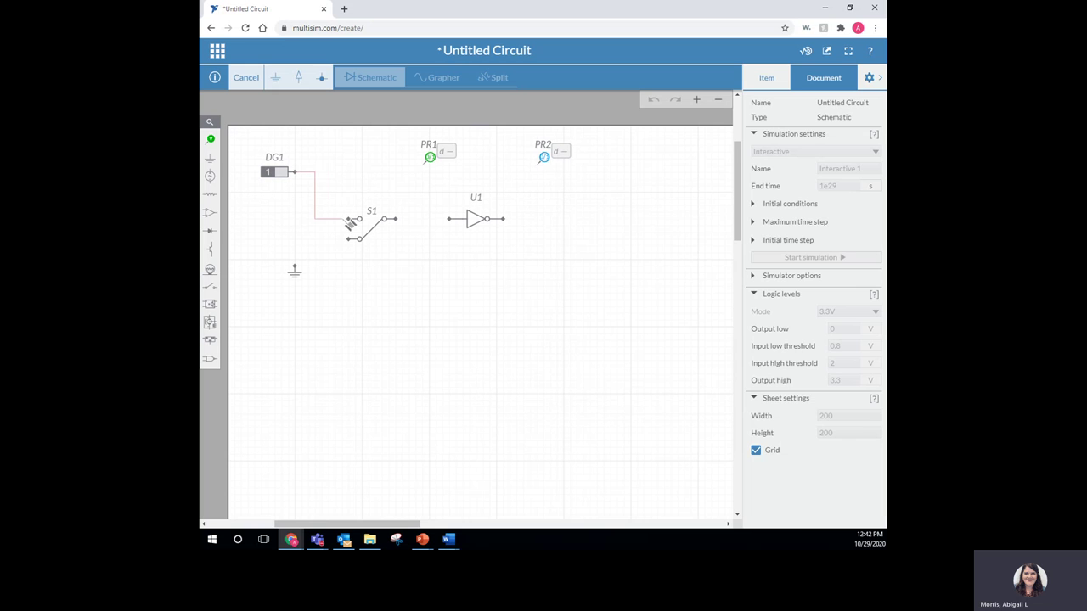
pyautogui.click(359, 219)
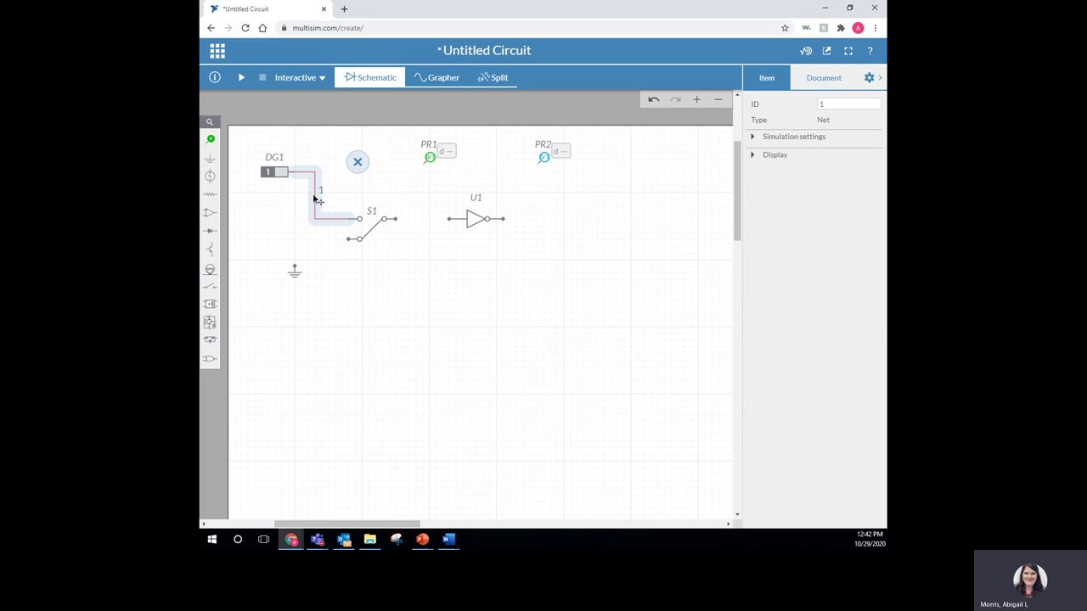
pyautogui.click(297, 267)
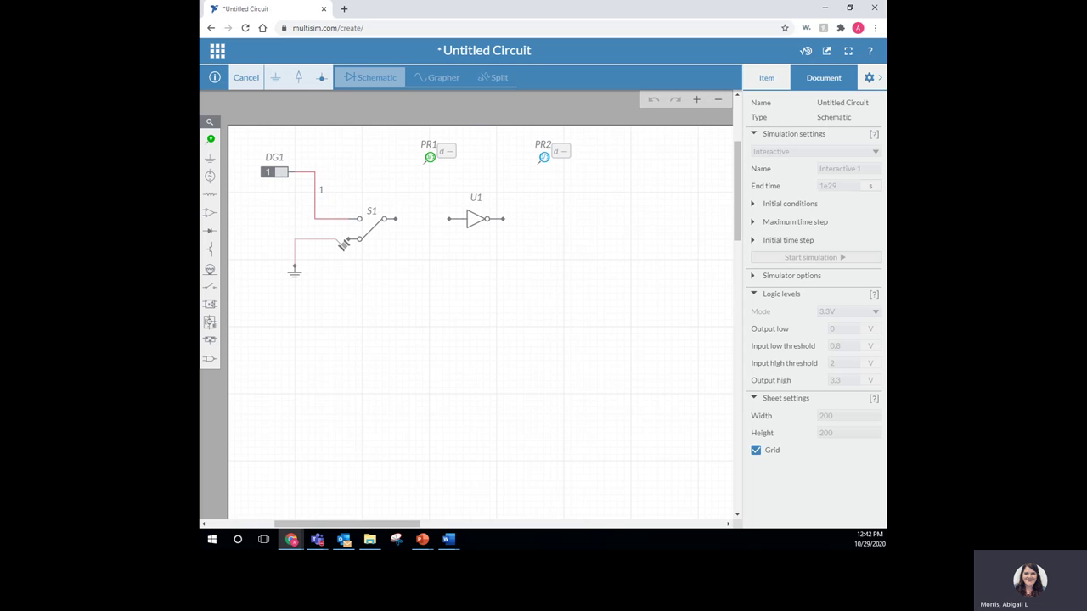
pyautogui.click(355, 242)
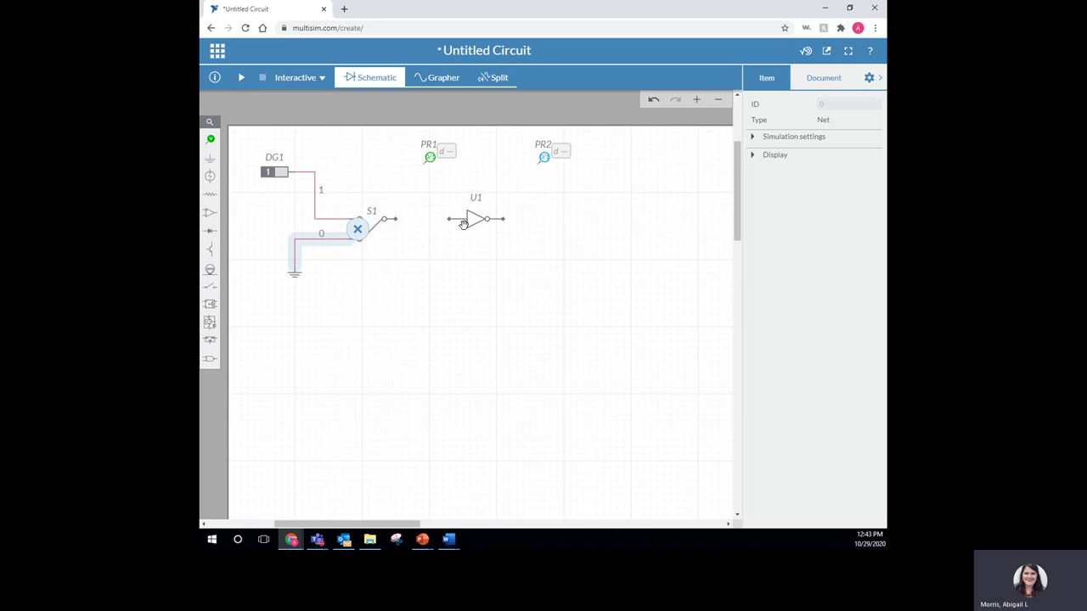
# - Wire the common terminal of S1 to the input of inverter U1 and connect probe PR1 to that wire
pyautogui.click(396, 219)
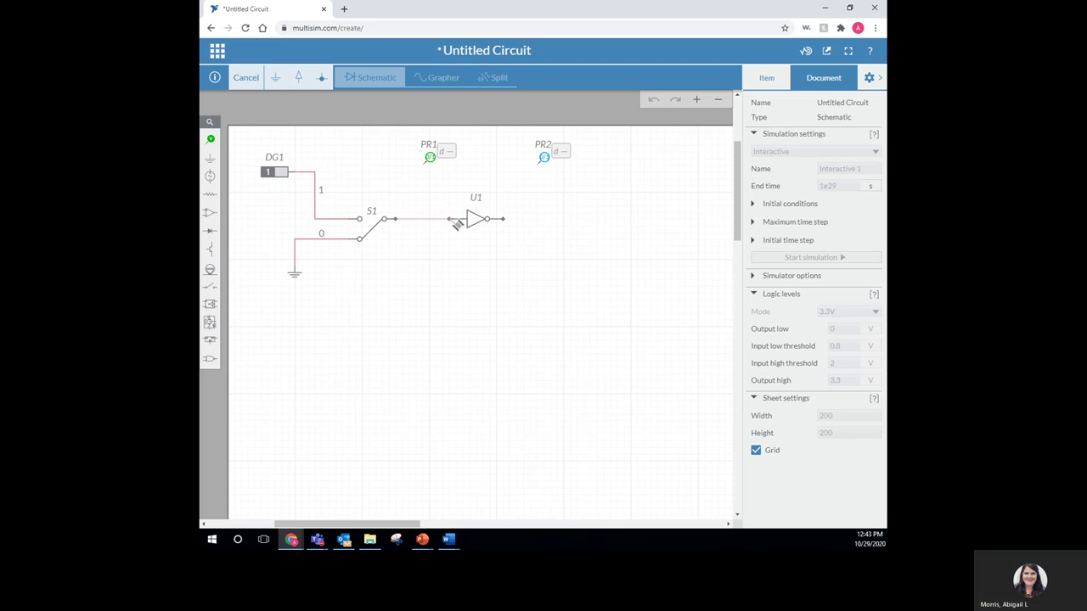
pyautogui.click(452, 220)
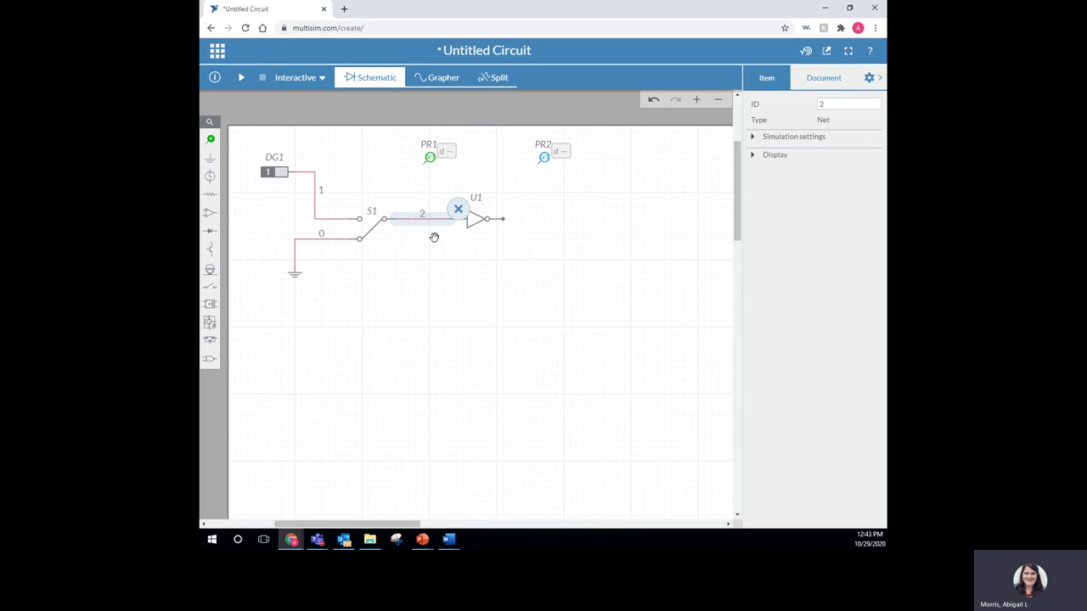
pyautogui.click(429, 208)
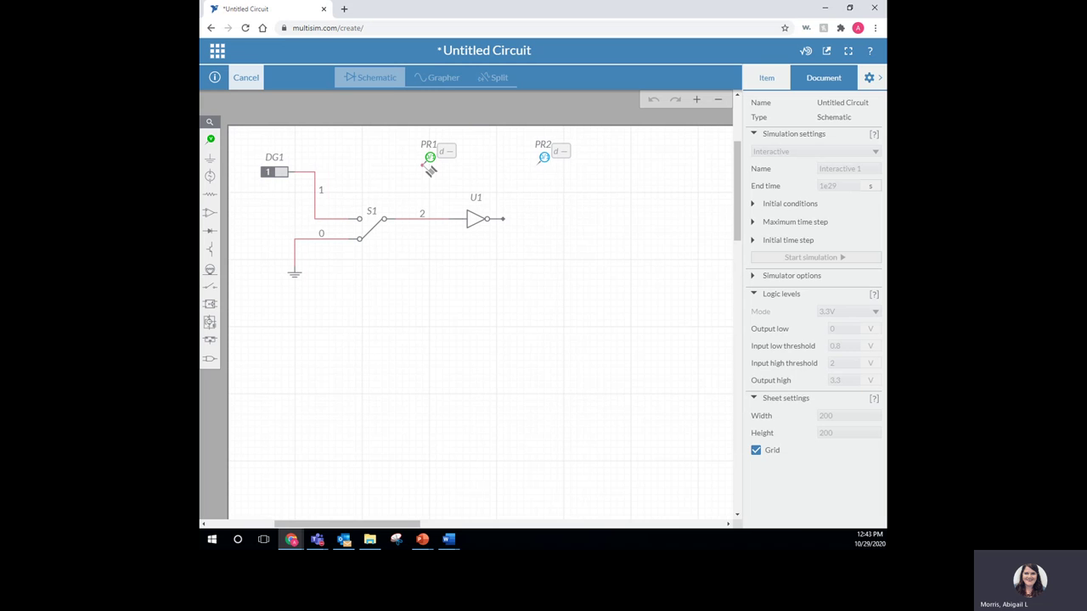
pyautogui.click(429, 168)
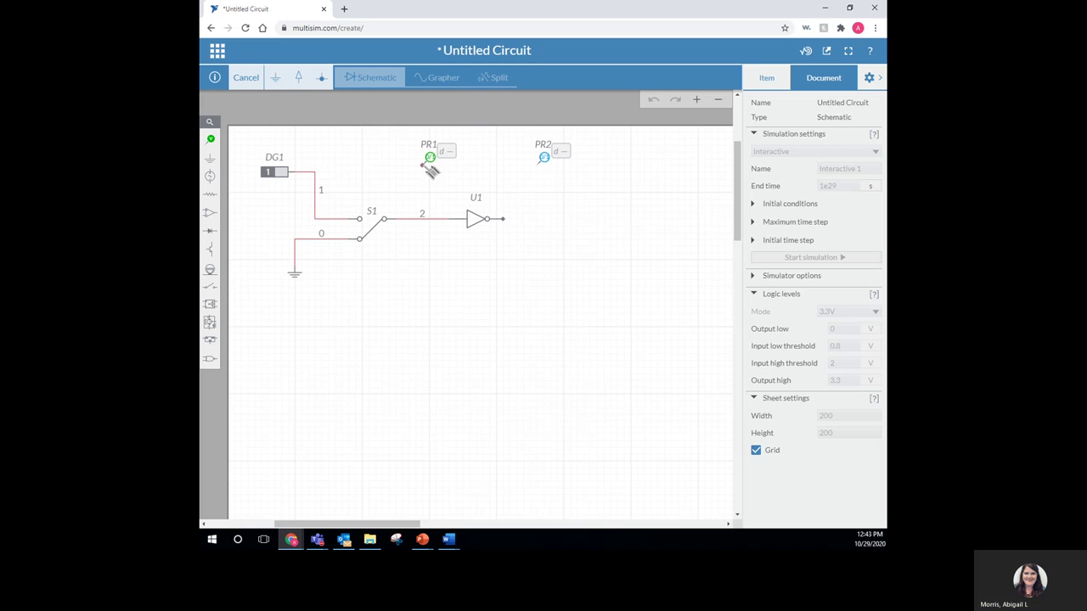
pyautogui.click(422, 220)
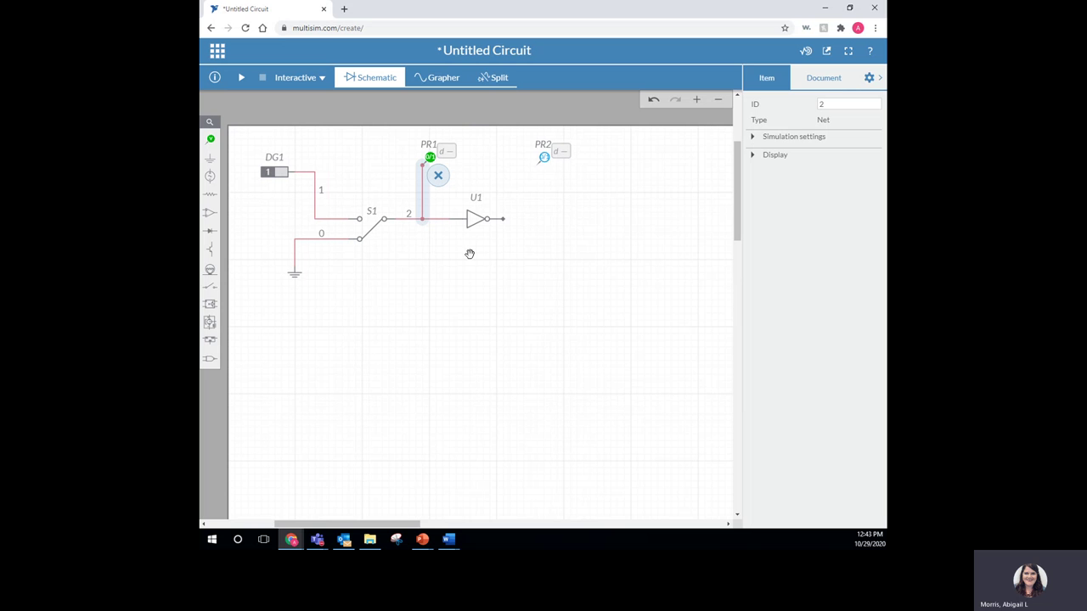
# - Wire digital probe PR2 to the output of inverter U1
pyautogui.click(540, 174)
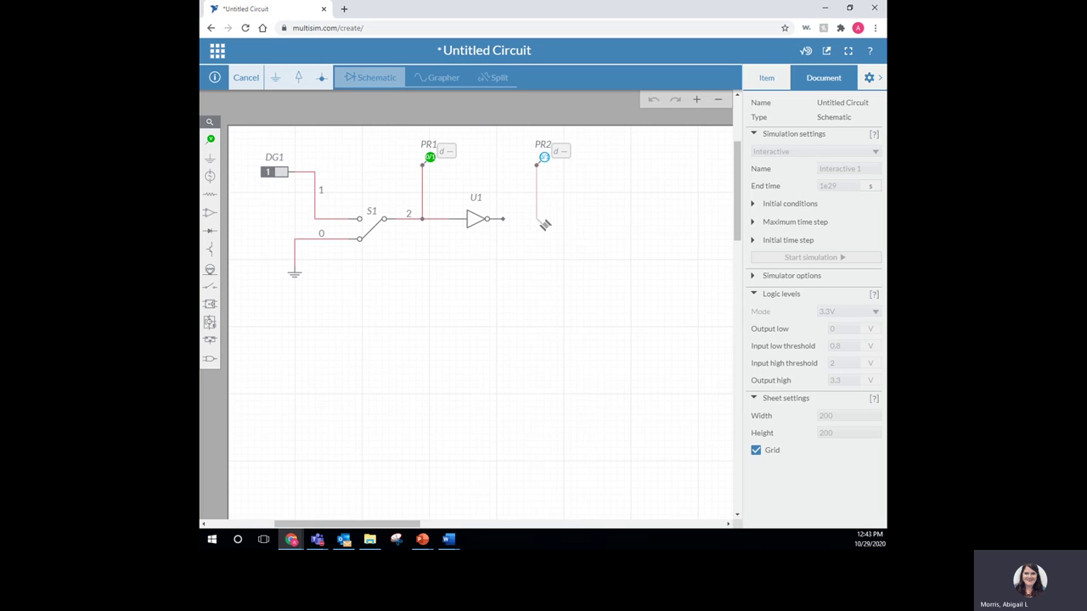
pyautogui.click(501, 220)
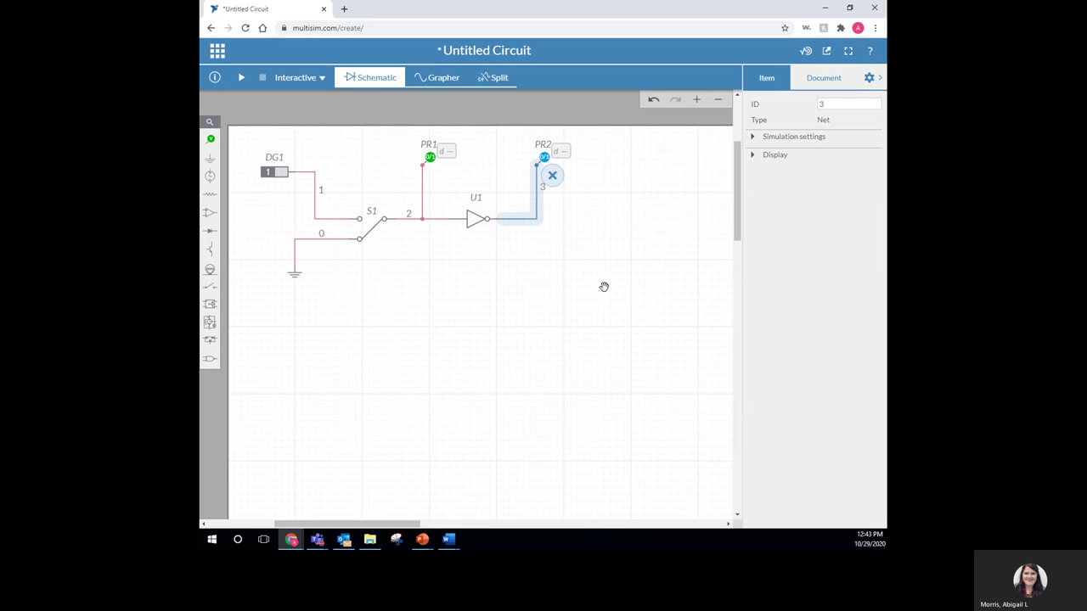
pyautogui.click(609, 296)
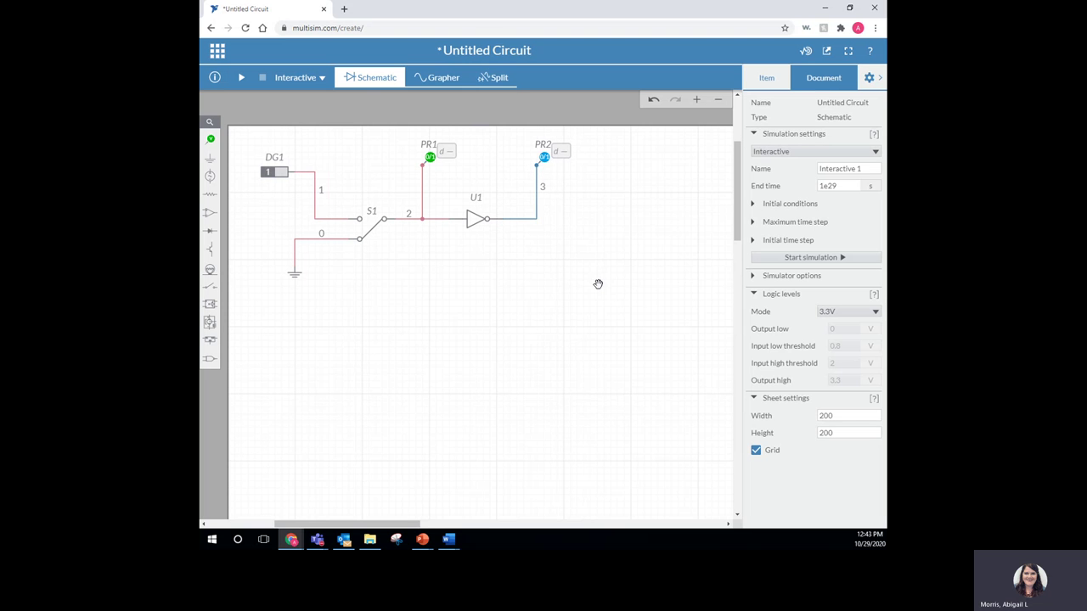
# - Rename the inverter's input probe PR1 as X and its output probe PR2 as Z
pyautogui.click(430, 151)
pyautogui.click(428, 145)
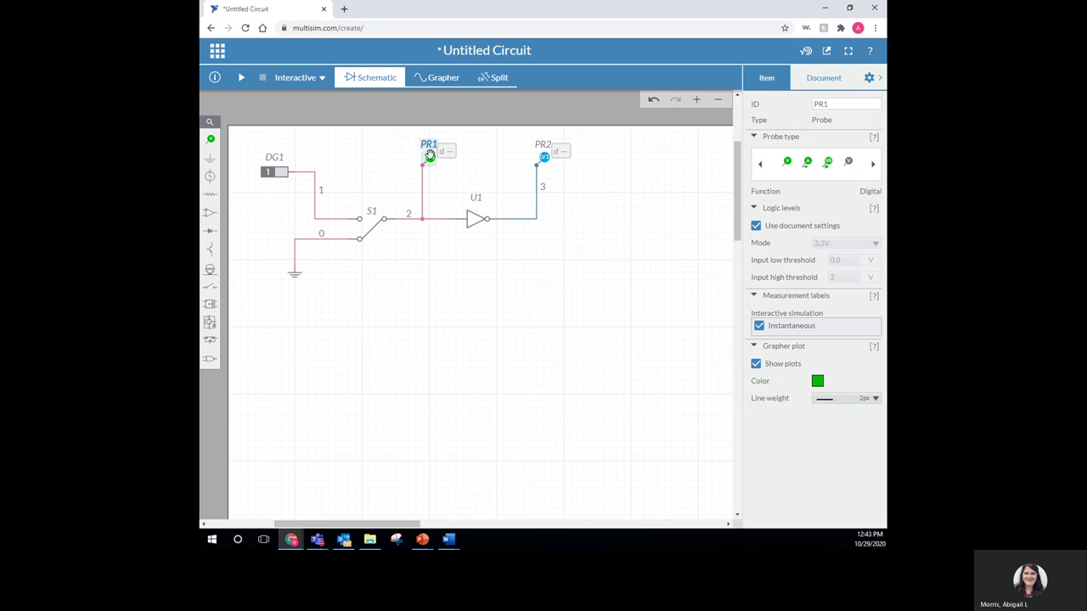
pyautogui.click(428, 145)
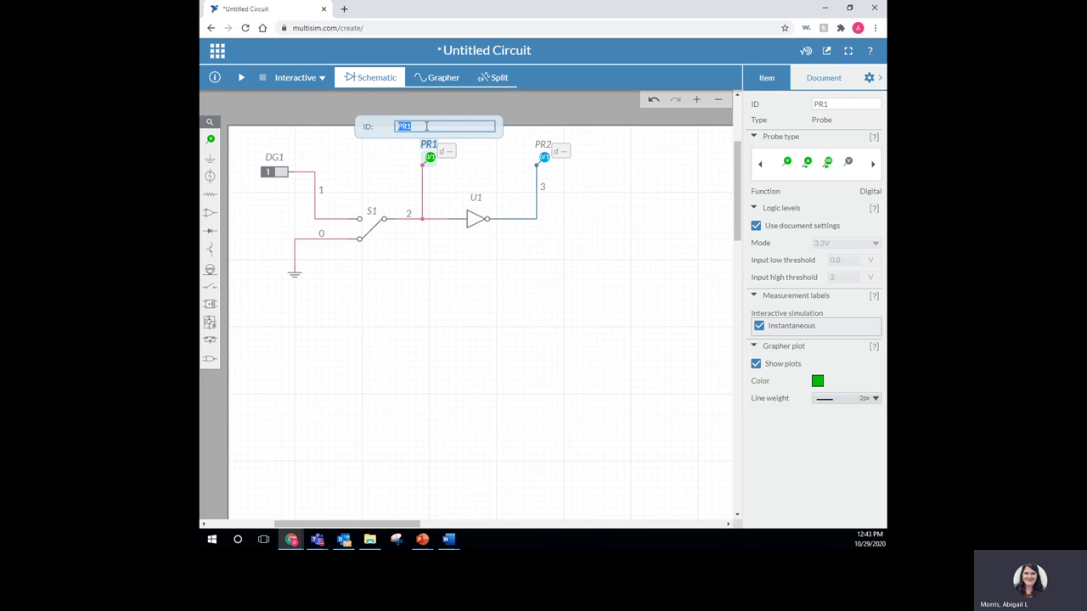
pyautogui.write('X')
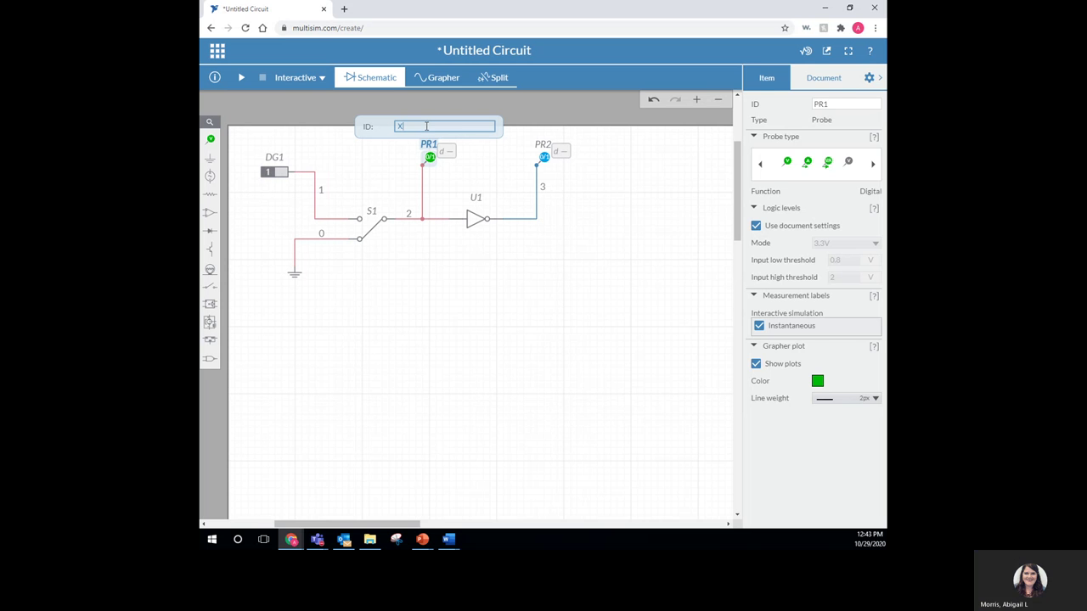
pyautogui.click(504, 182)
pyautogui.click(549, 142)
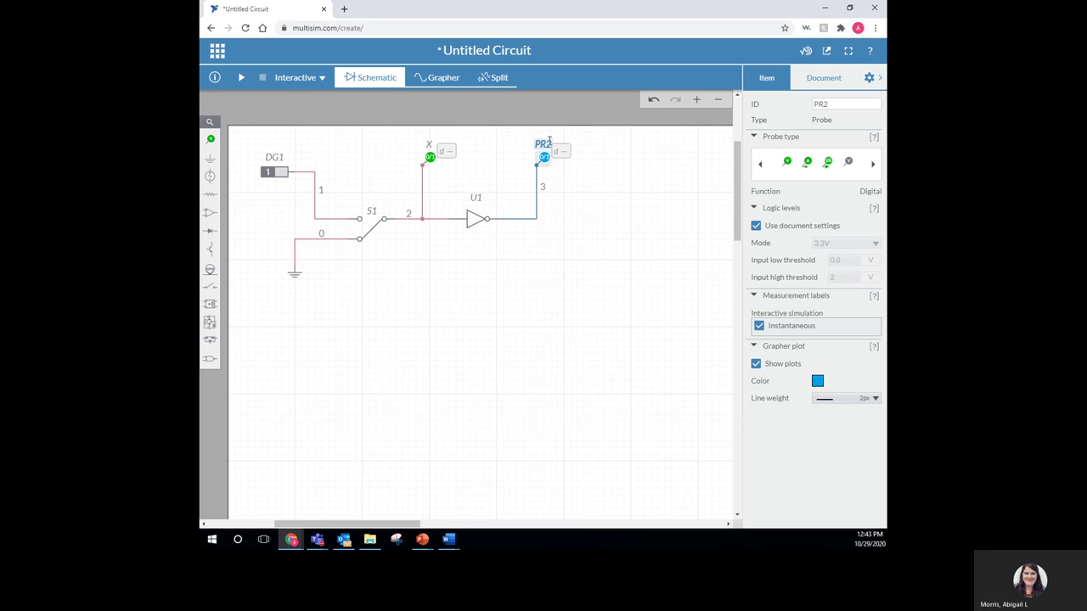
pyautogui.doubleClick(545, 141)
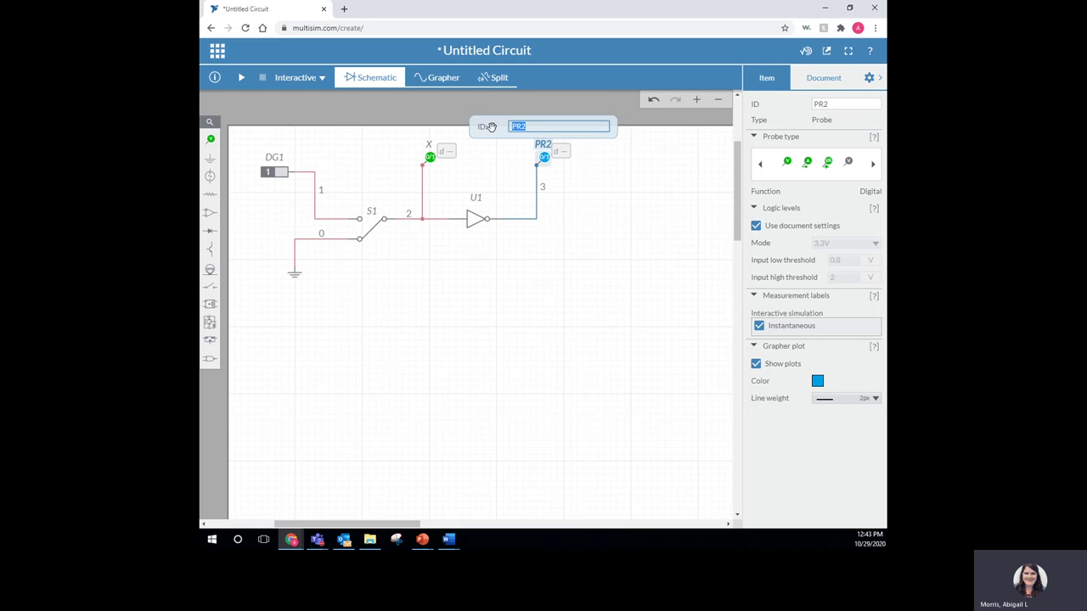
pyautogui.write('Z')
pyautogui.click(538, 317)
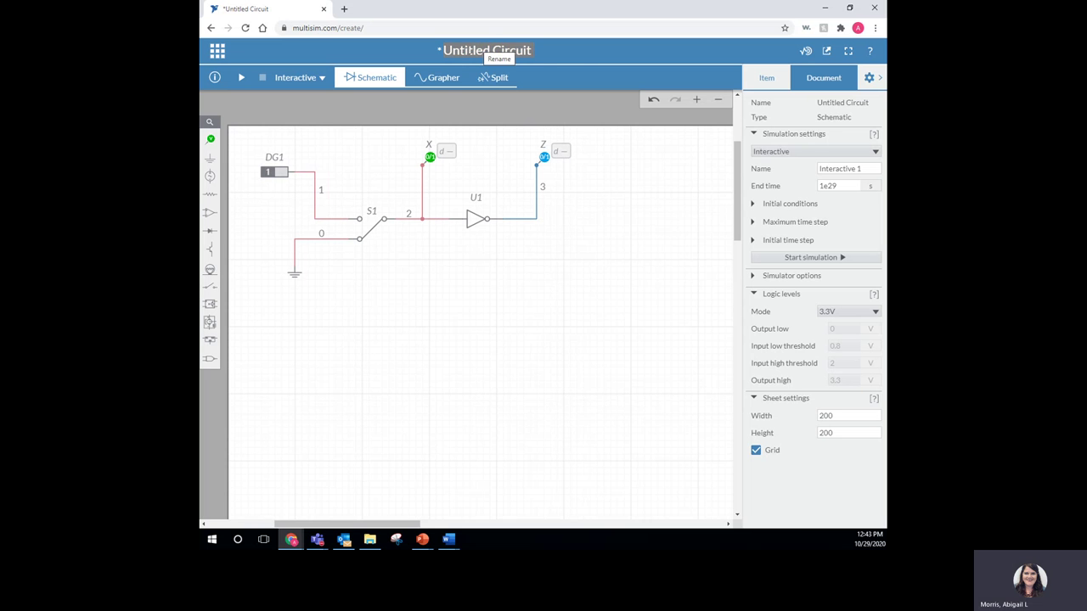
# - Rename the circuit Activity 1.1.6 and save it with public visibility
pyautogui.click(470, 51)
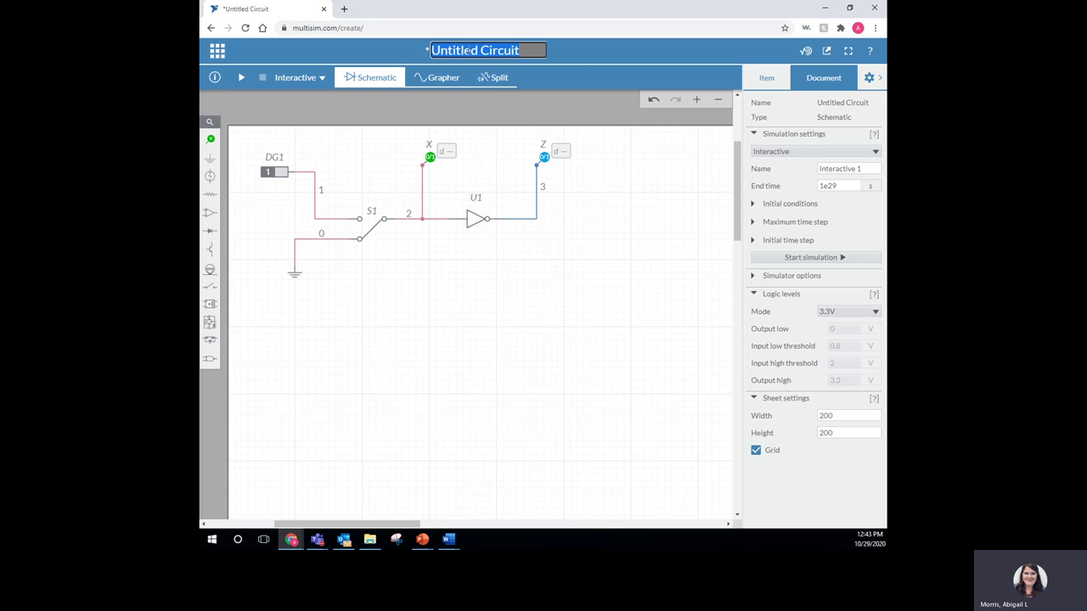
pyautogui.write('Activity')
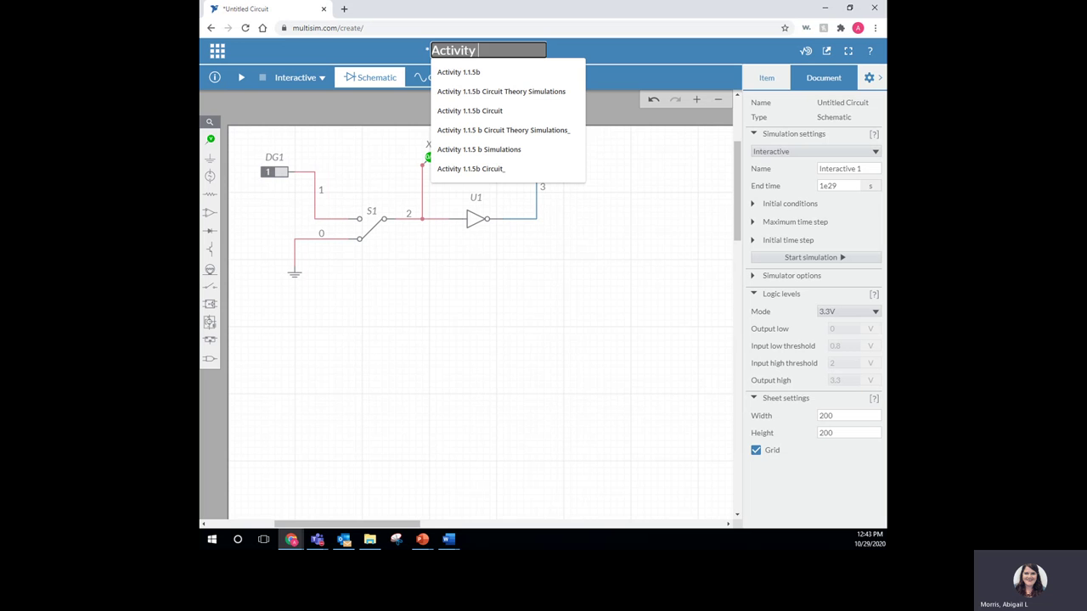
pyautogui.write(' 1.1.6')
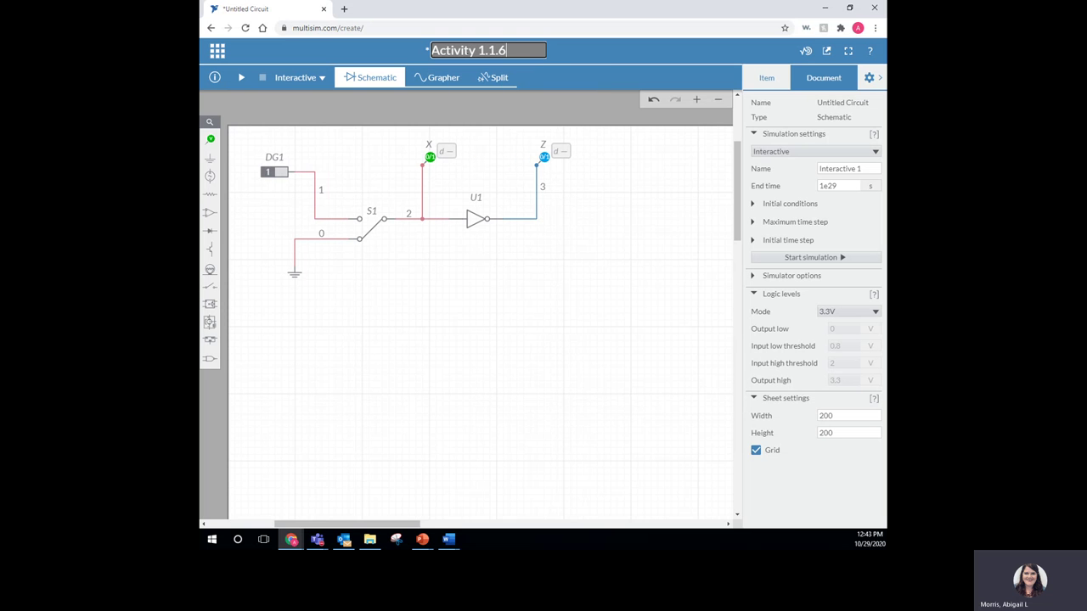
pyautogui.press('Return')
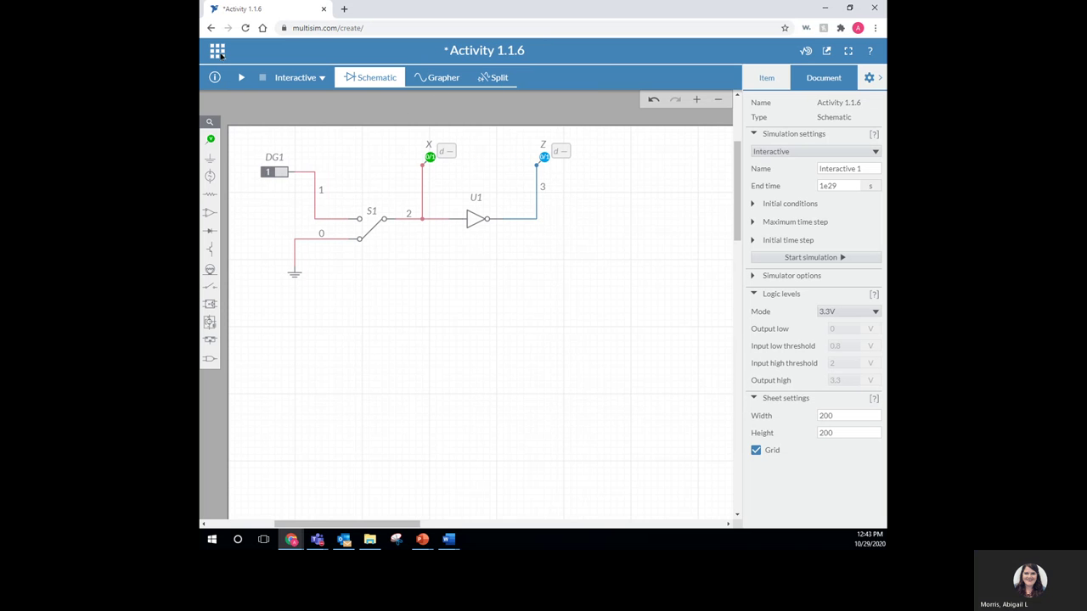
pyautogui.click(217, 51)
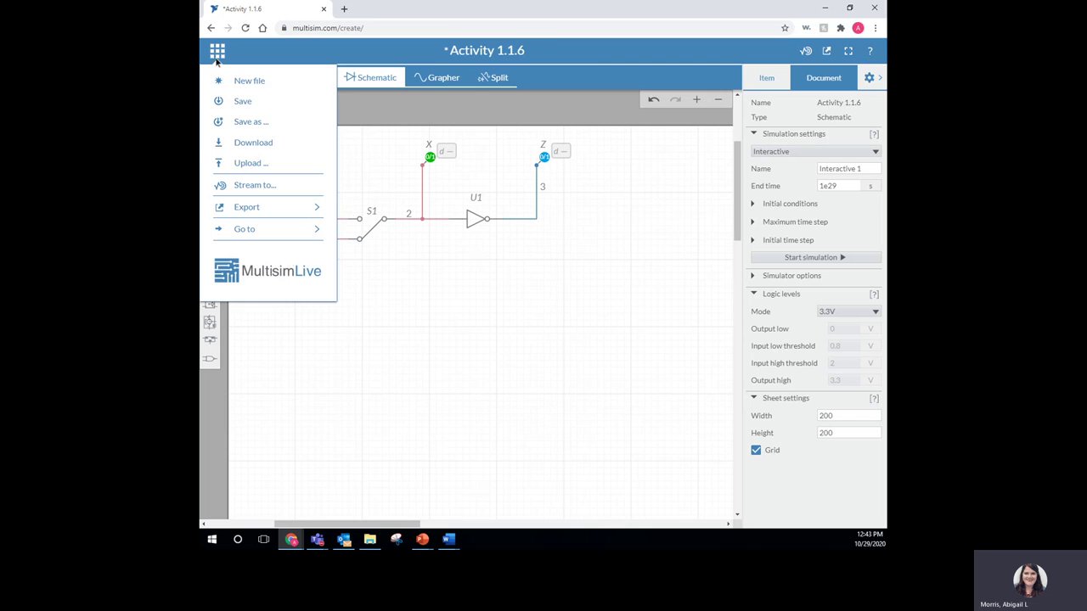
pyautogui.click(235, 103)
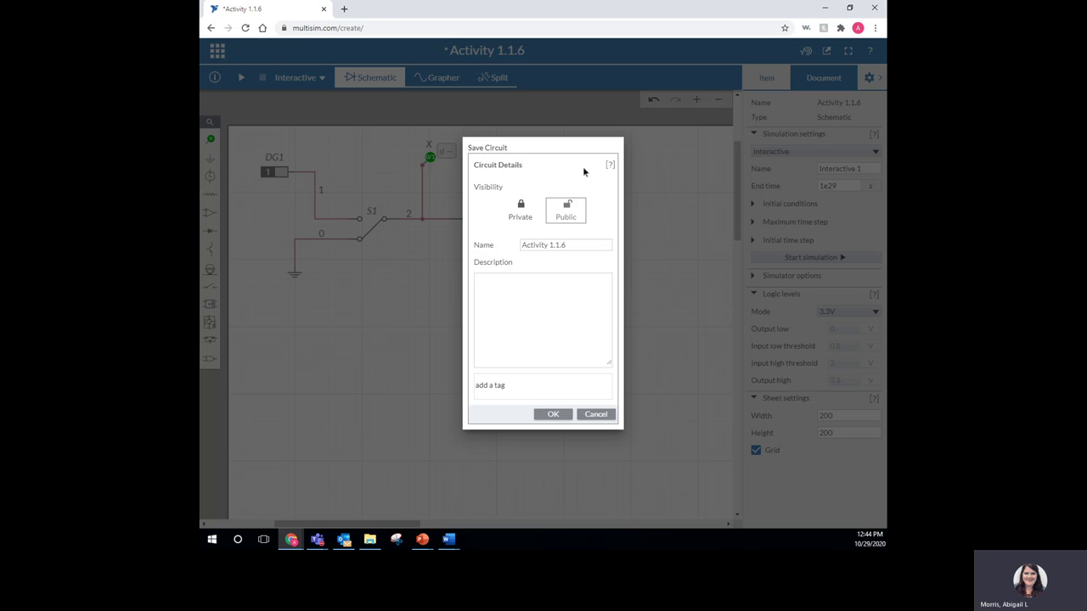
pyautogui.click(560, 219)
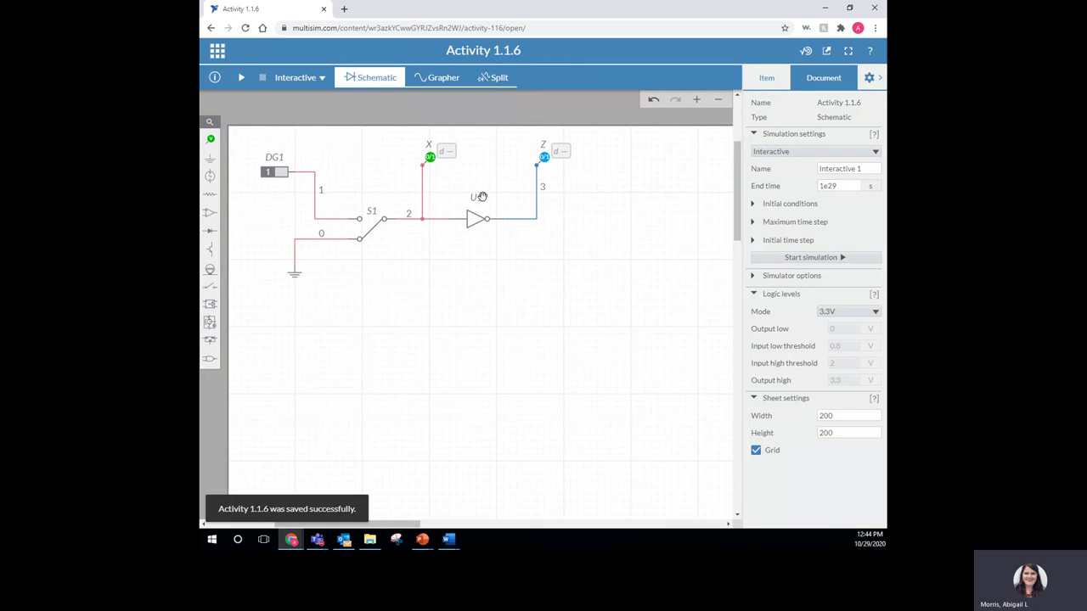
# - Run the interactive simulation and toggle switch S1 between ground and the digital constant to test the inverter, leaving it on the constant
pyautogui.click(241, 78)
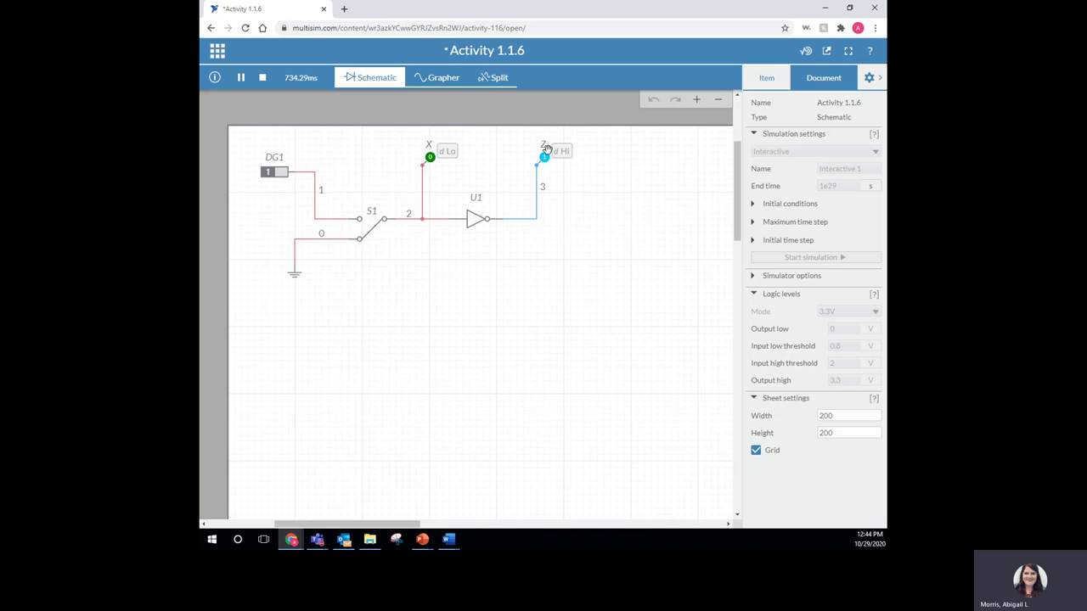
pyautogui.click(370, 229)
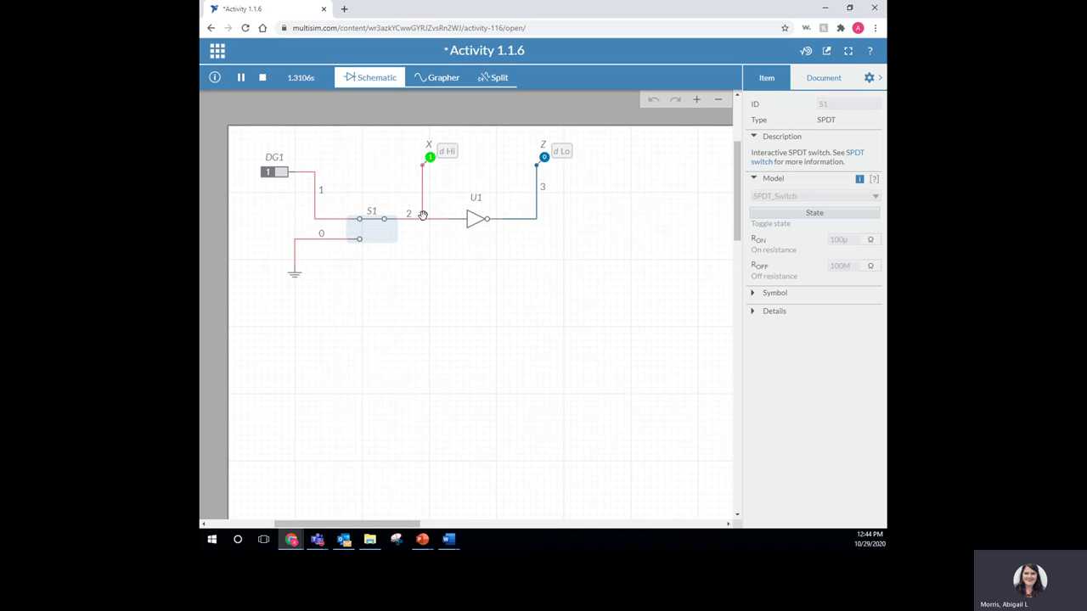
pyautogui.click(367, 218)
pyautogui.click(369, 222)
pyautogui.click(369, 226)
pyautogui.click(369, 225)
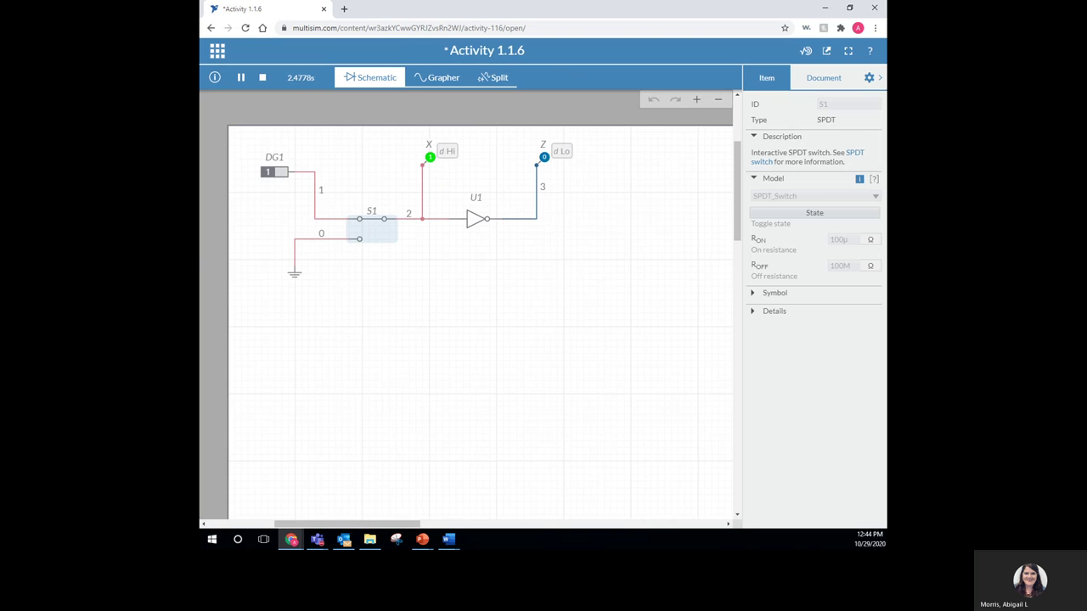
# - Switch to the Word worksheet and fill the inverter truth table's Z column with 1 for X = 0 and 0 for X = 1
pyautogui.moveTo(200, 93); pyautogui.dragTo(614, 3)
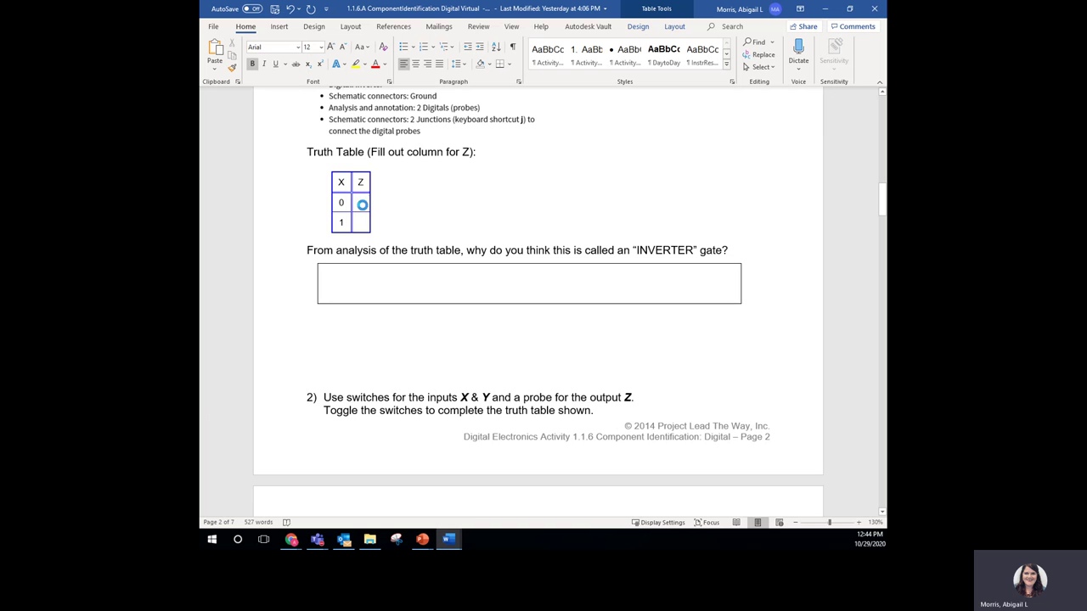
pyautogui.click(362, 205)
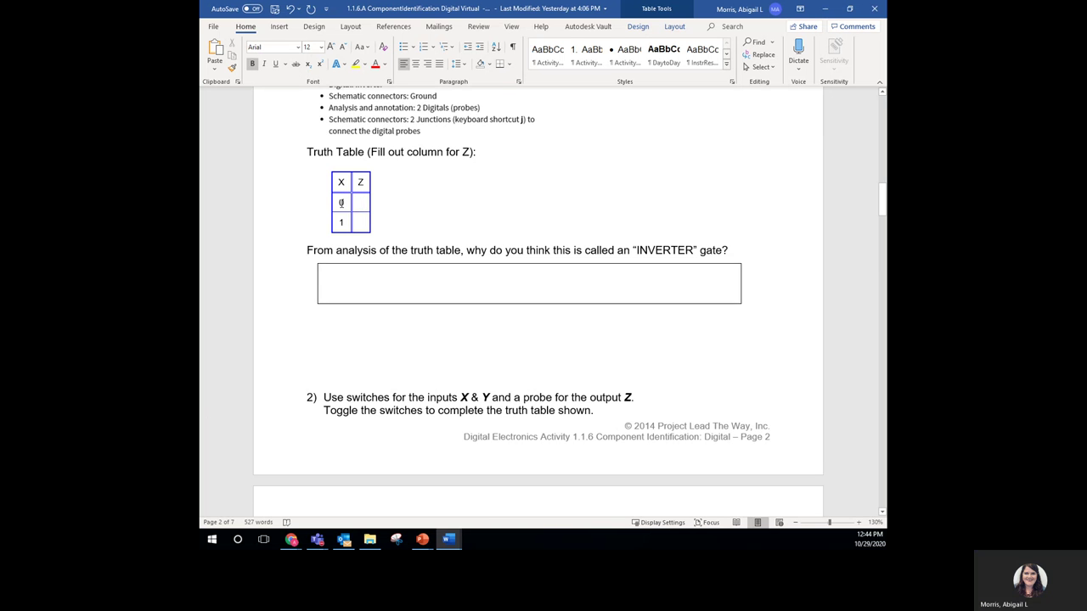
pyautogui.click(361, 204)
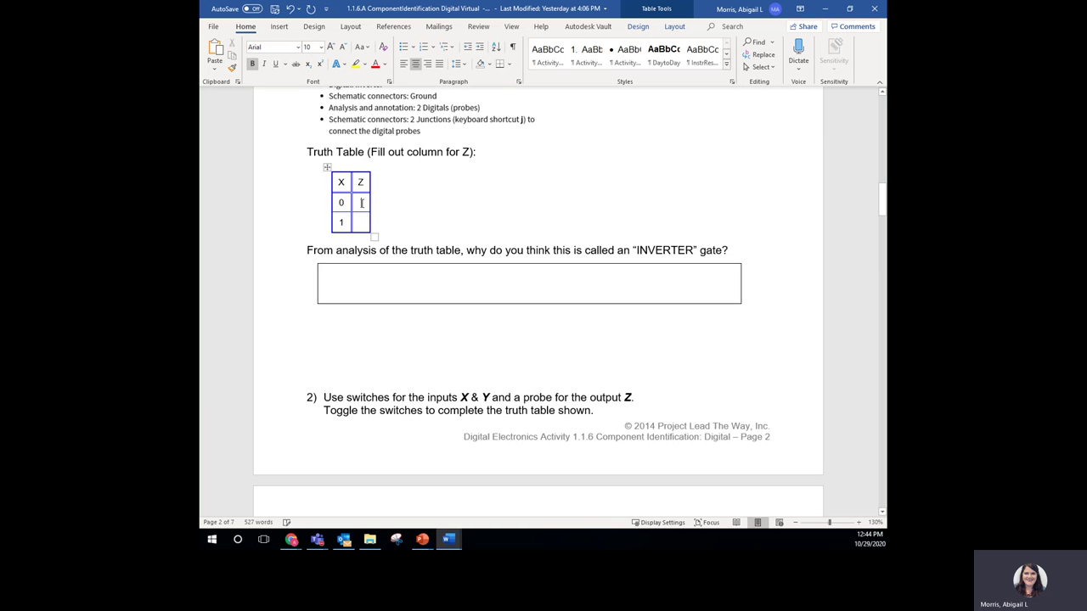
pyautogui.write('1')
pyautogui.write('0')
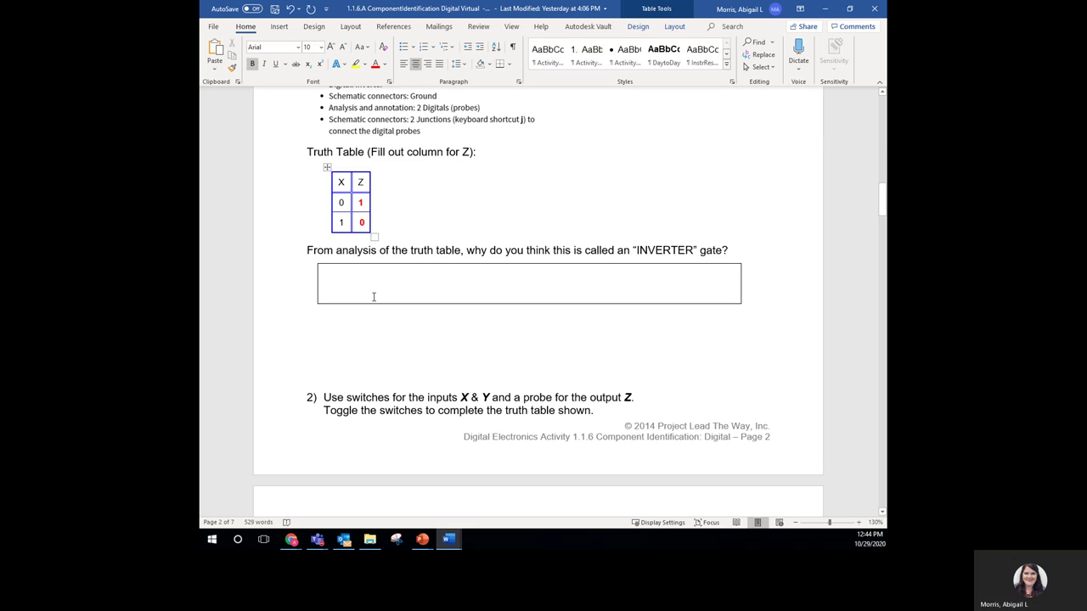
pyautogui.click(500, 211)
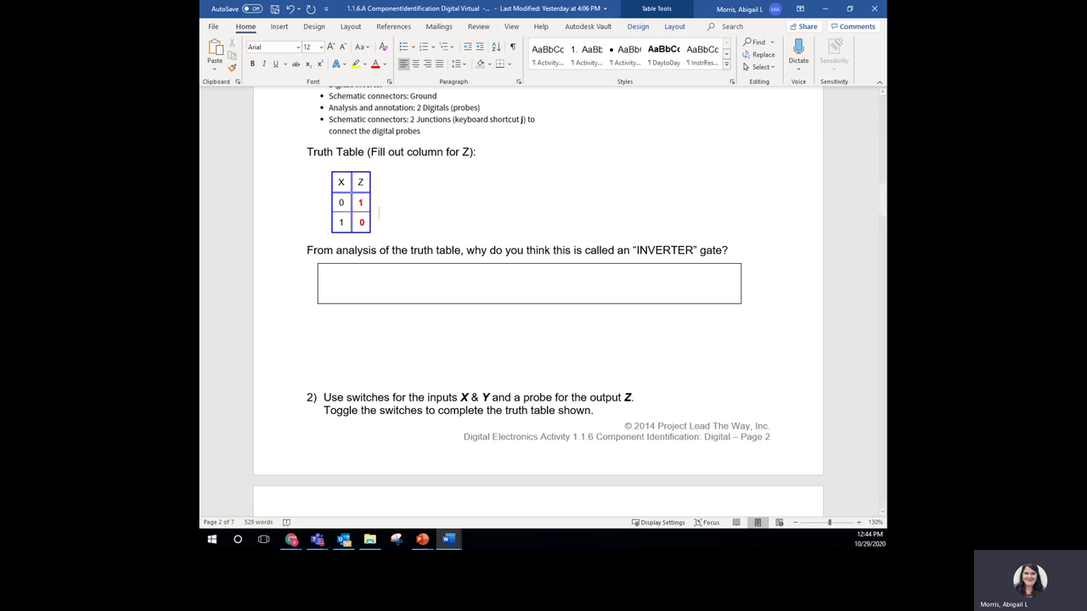